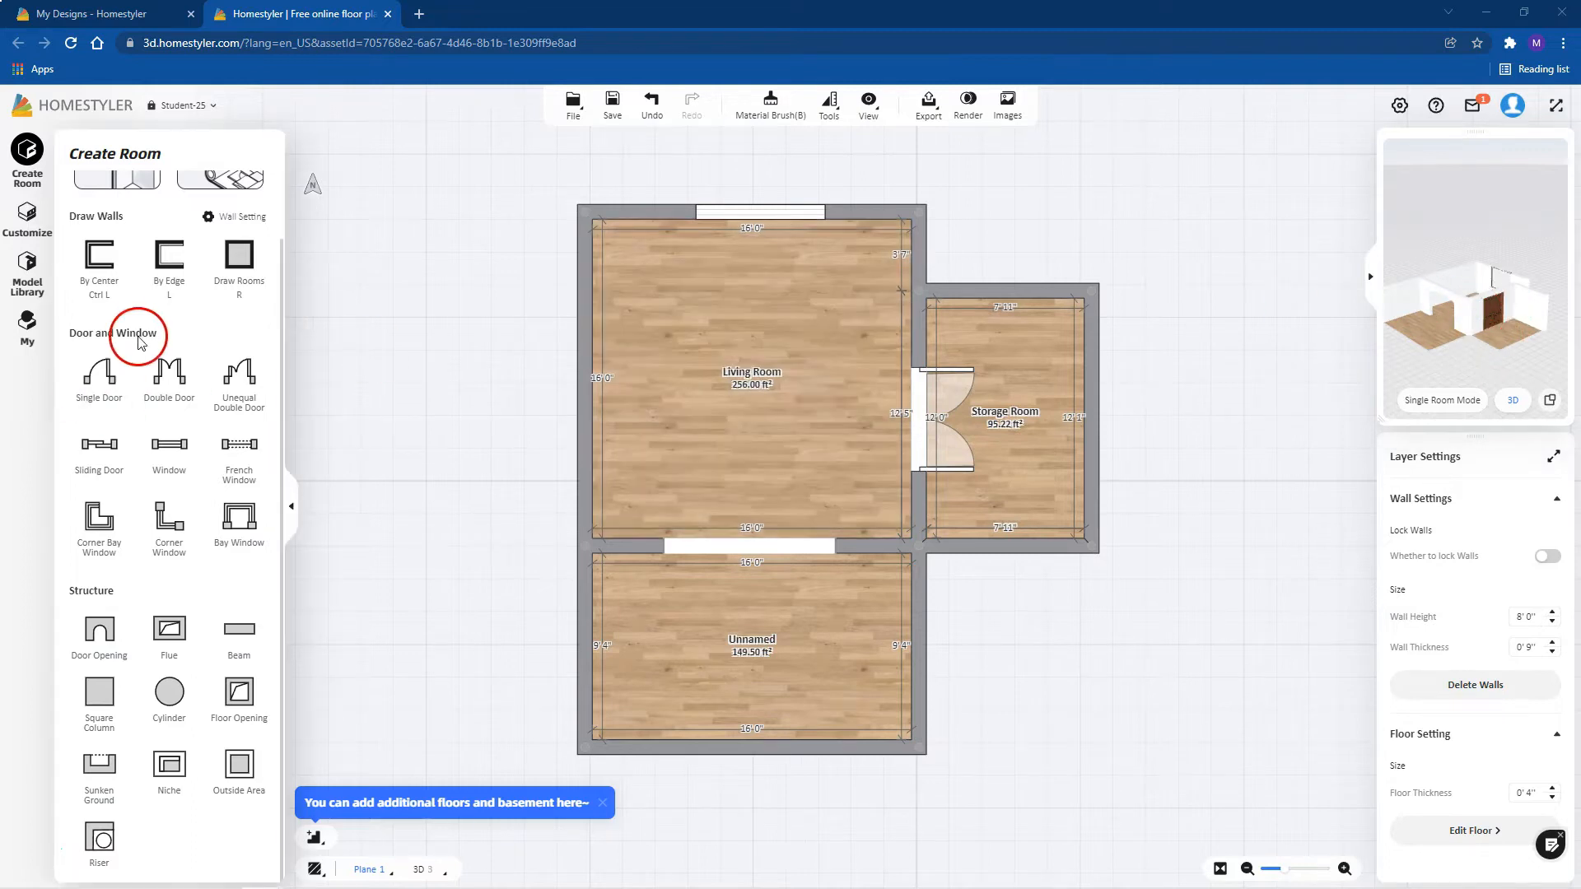
Step: Draw a rectangular room about 8'8" by 6'10" against the unnamed room's east wall, and undo it
{"action": "left_click", "coordinate": [239, 260]}
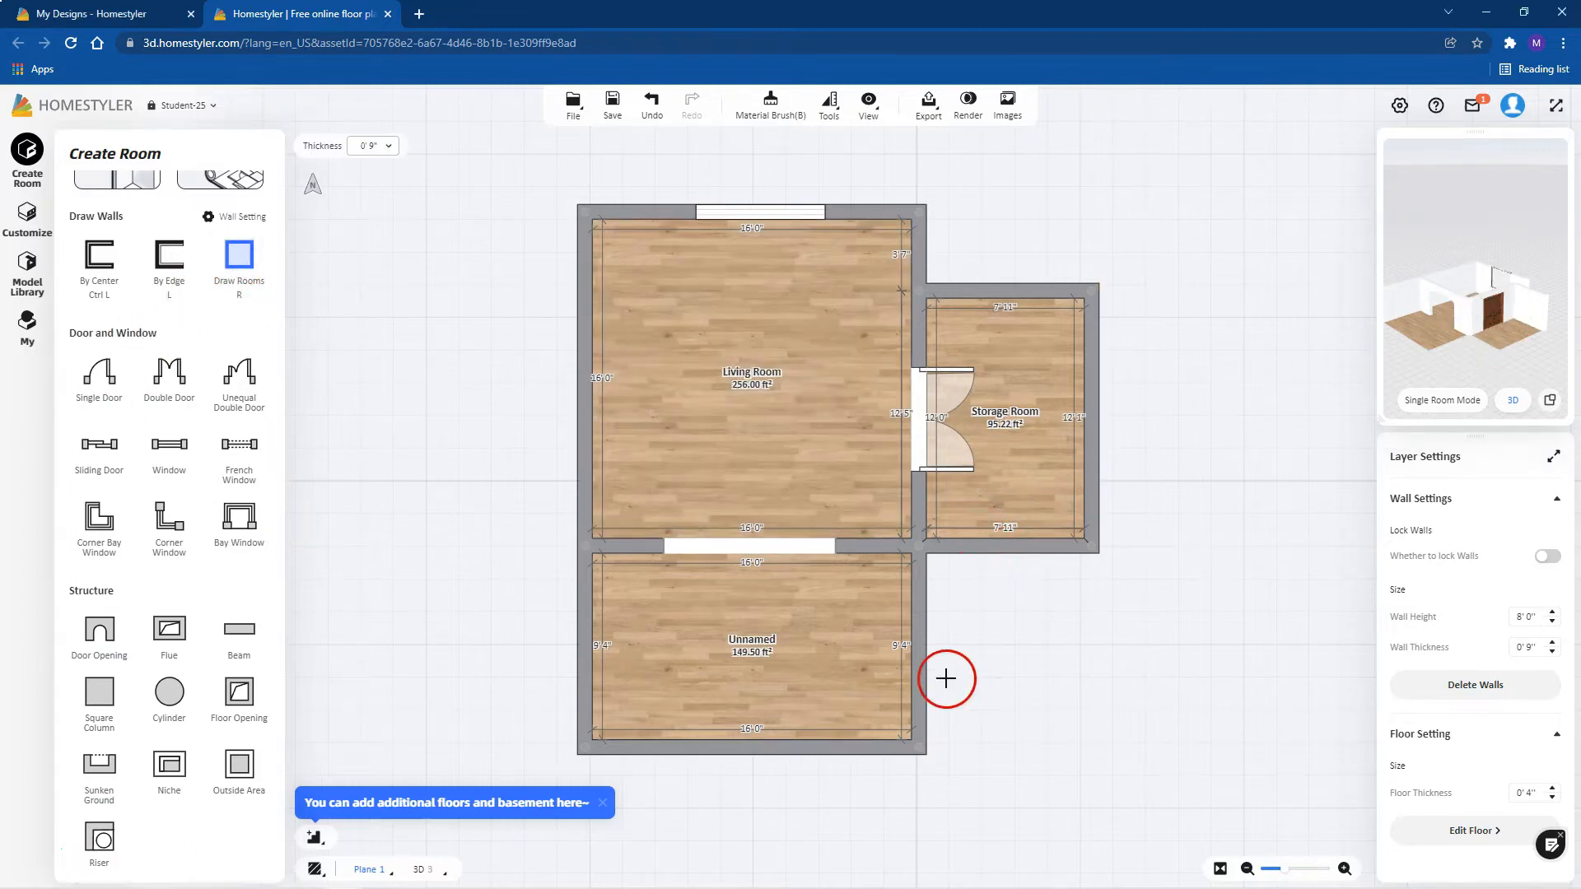
{"action": "left_click", "coordinate": [919, 751]}
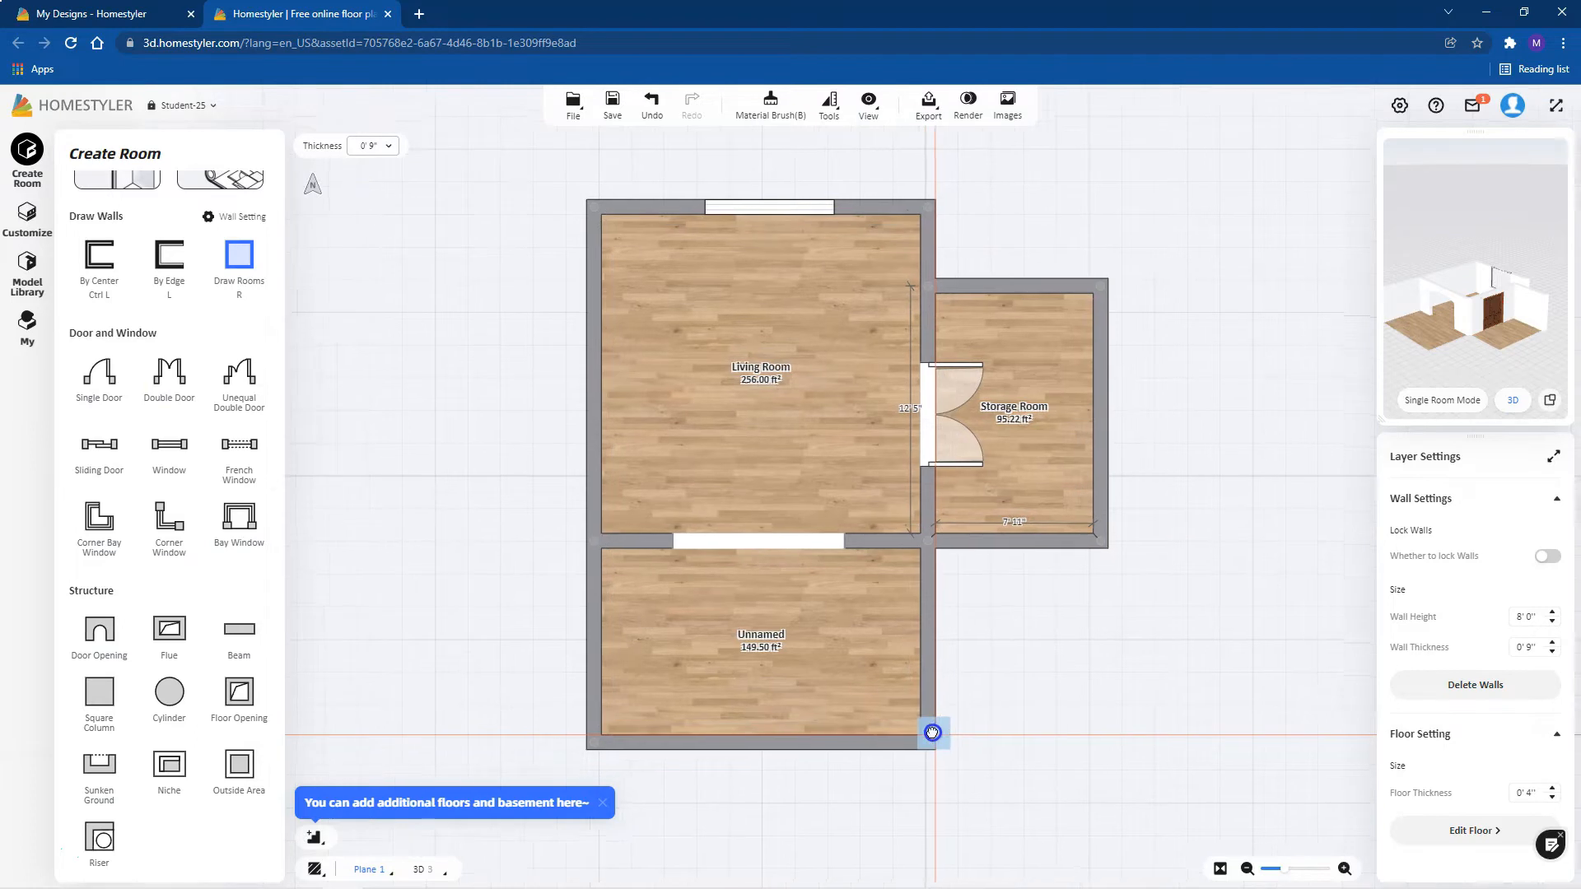
{"action": "left_click_drag", "start_coordinate": [964, 721], "coordinate": [1095, 607]}
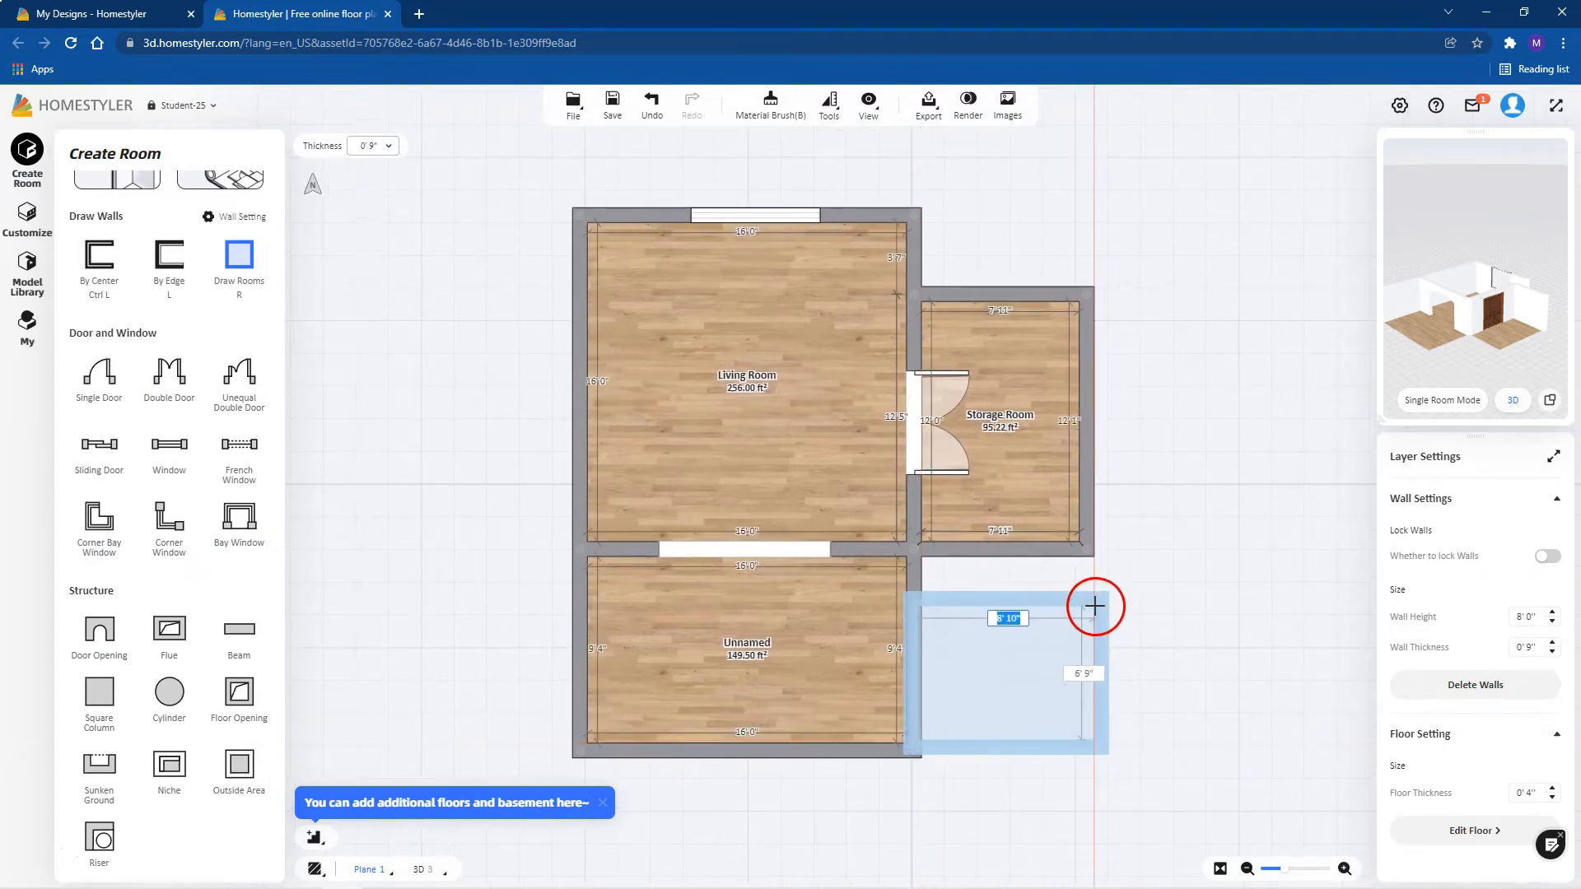
{"action": "mouse_move", "coordinate": [1524, 343]}
{"action": "left_mouse_down"}
{"action": "mouse_move", "coordinate": [1461, 339]}
{"action": "mouse_move", "coordinate": [1471, 329]}
{"action": "left_mouse_up"}
{"action": "left_click", "coordinate": [651, 102]}
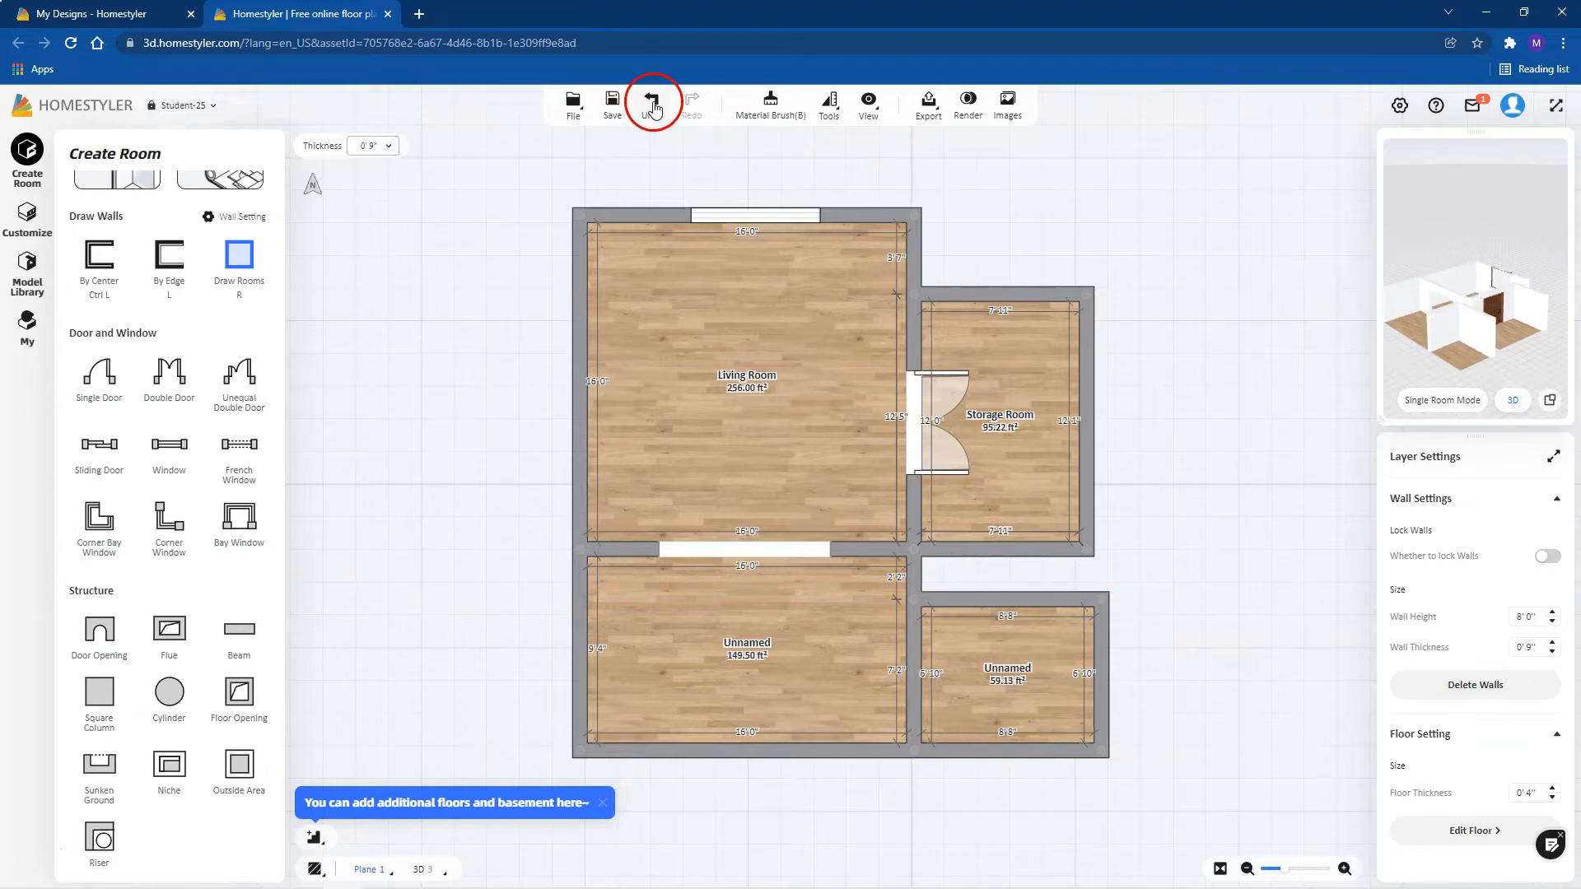
{"action": "left_click", "coordinate": [654, 104]}
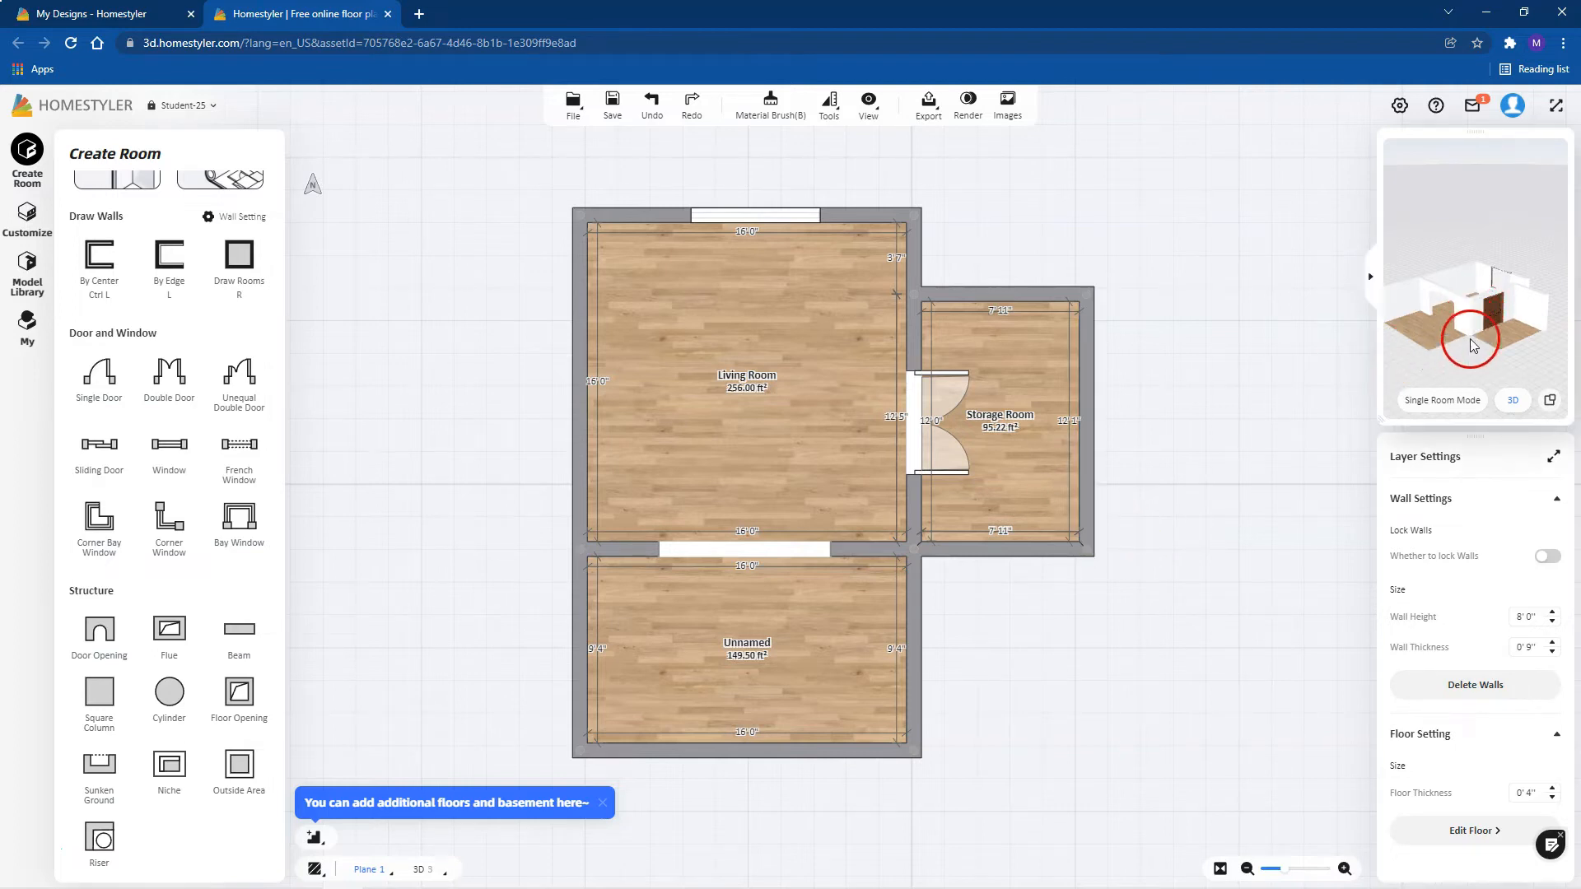
Step: Examine the floor plan from several angles in the full 3D view and return to the 2D plan
{"action": "left_click_drag", "start_coordinate": [1416, 367], "coordinate": [1316, 469]}
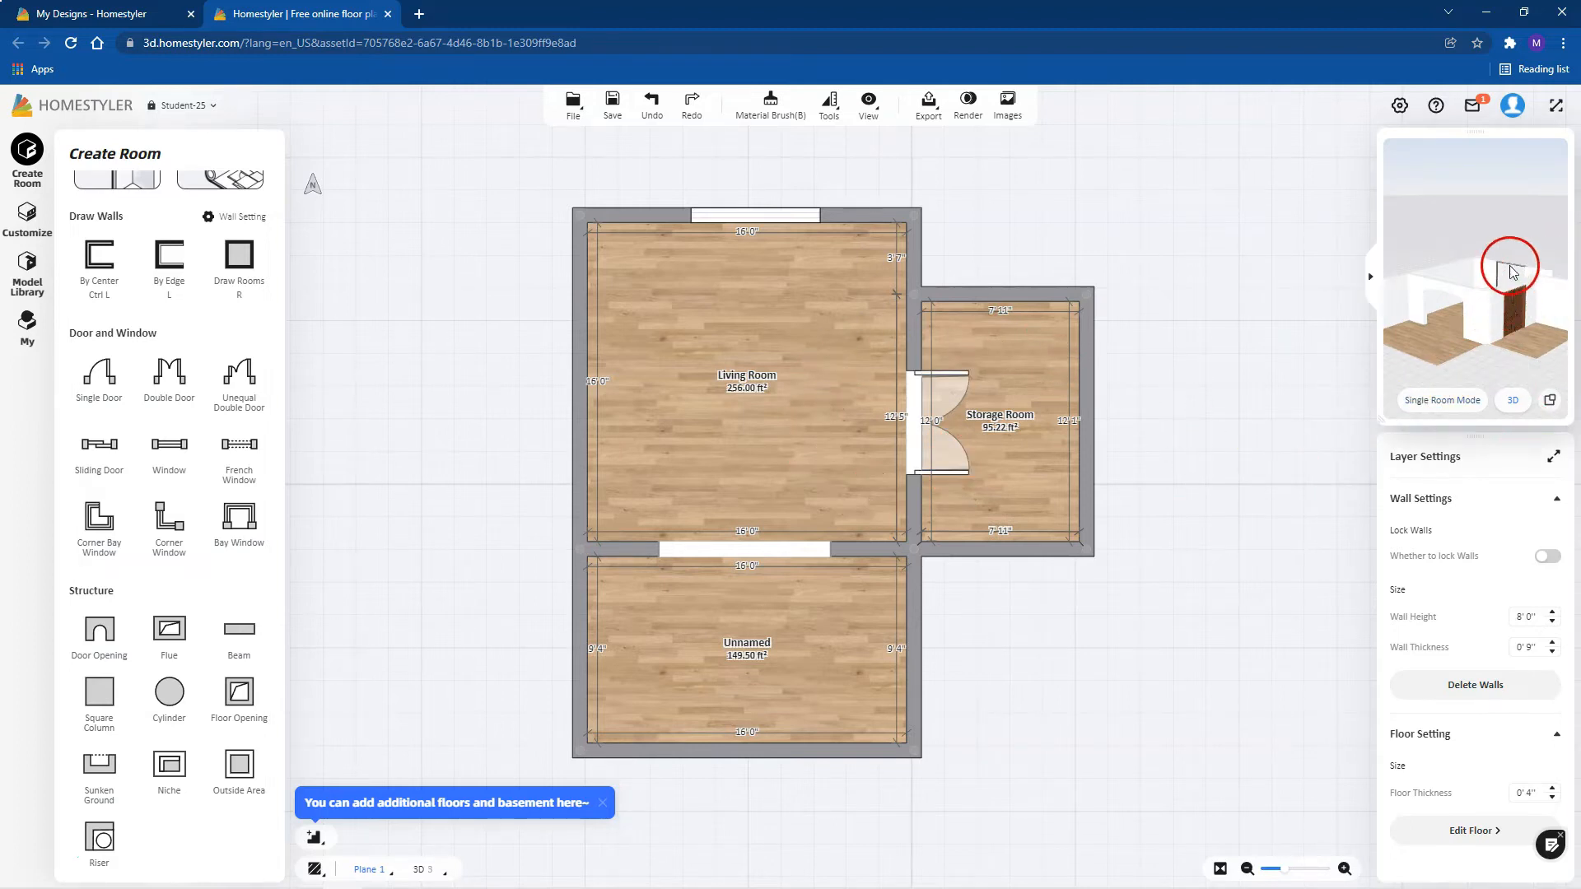
{"action": "left_click", "coordinate": [1214, 517]}
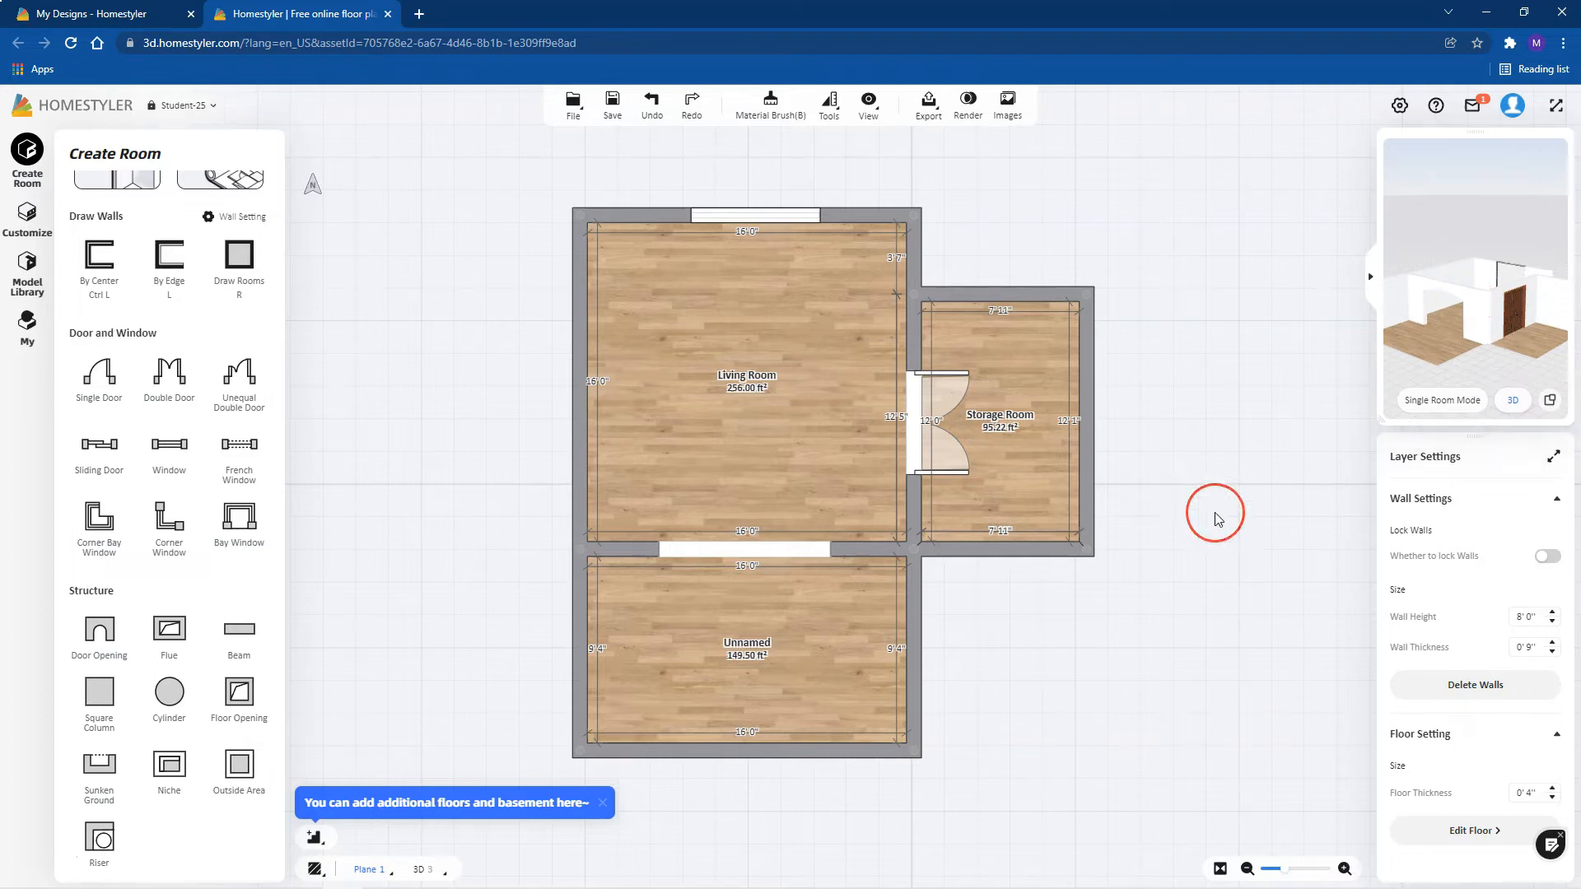
{"action": "left_click", "coordinate": [1552, 402]}
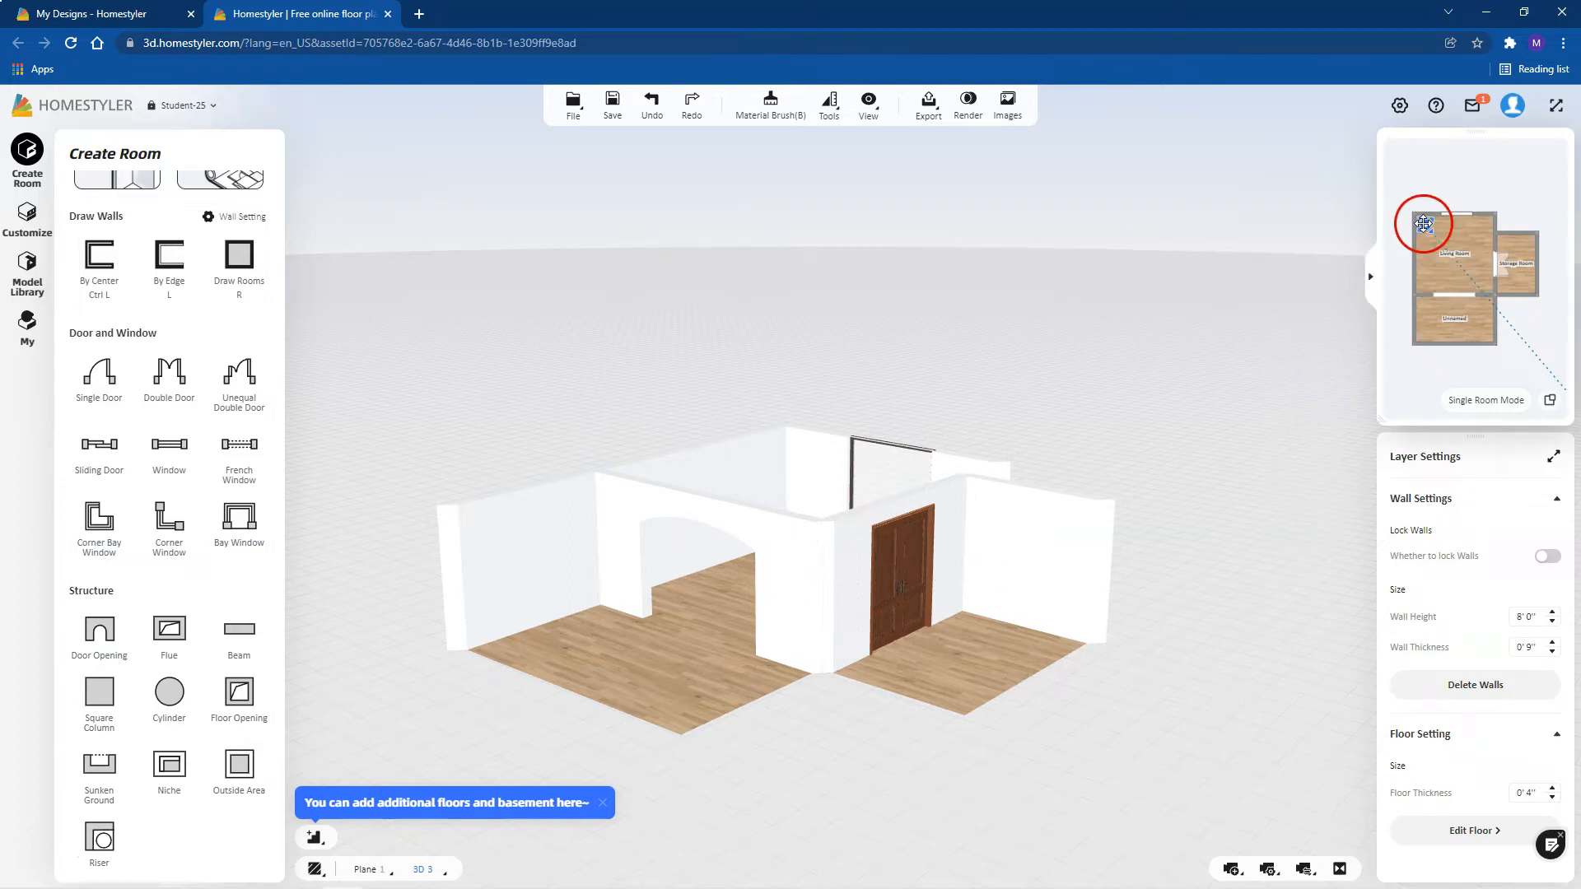
{"action": "left_click_drag", "start_coordinate": [1426, 224], "coordinate": [1433, 267]}
{"action": "right_click_drag", "start_coordinate": [1201, 396], "coordinate": [1205, 378]}
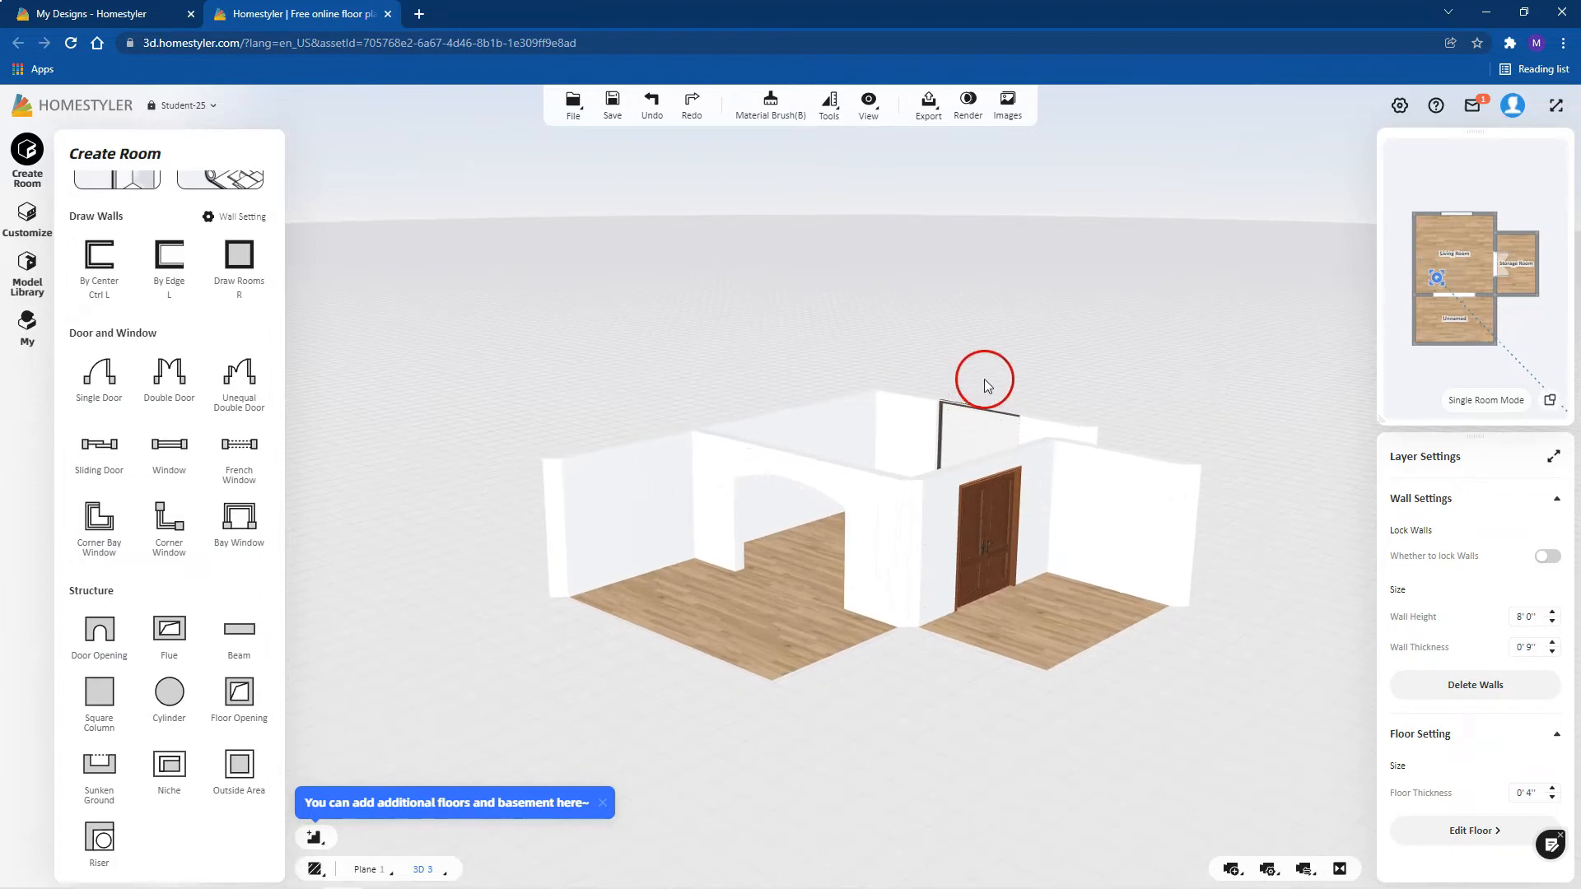
{"action": "left_click_drag", "start_coordinate": [956, 440], "coordinate": [1007, 475]}
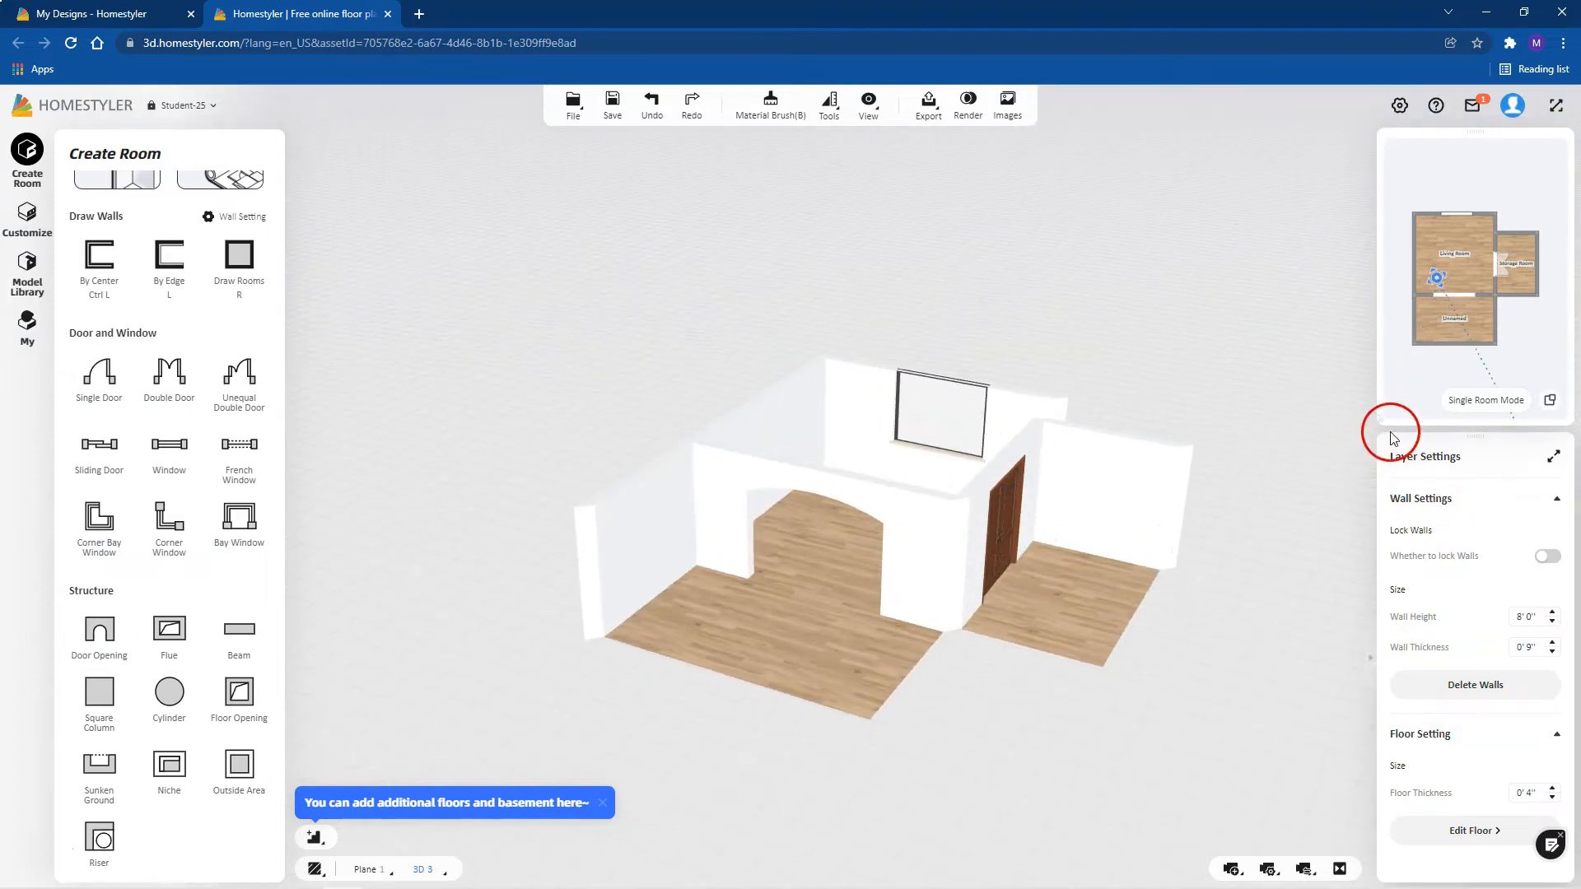
{"action": "left_click", "coordinate": [1550, 403]}
Step: Isolate the Living Room in Single Room Mode to examine it, and exit the mode
{"action": "left_click", "coordinate": [1458, 407]}
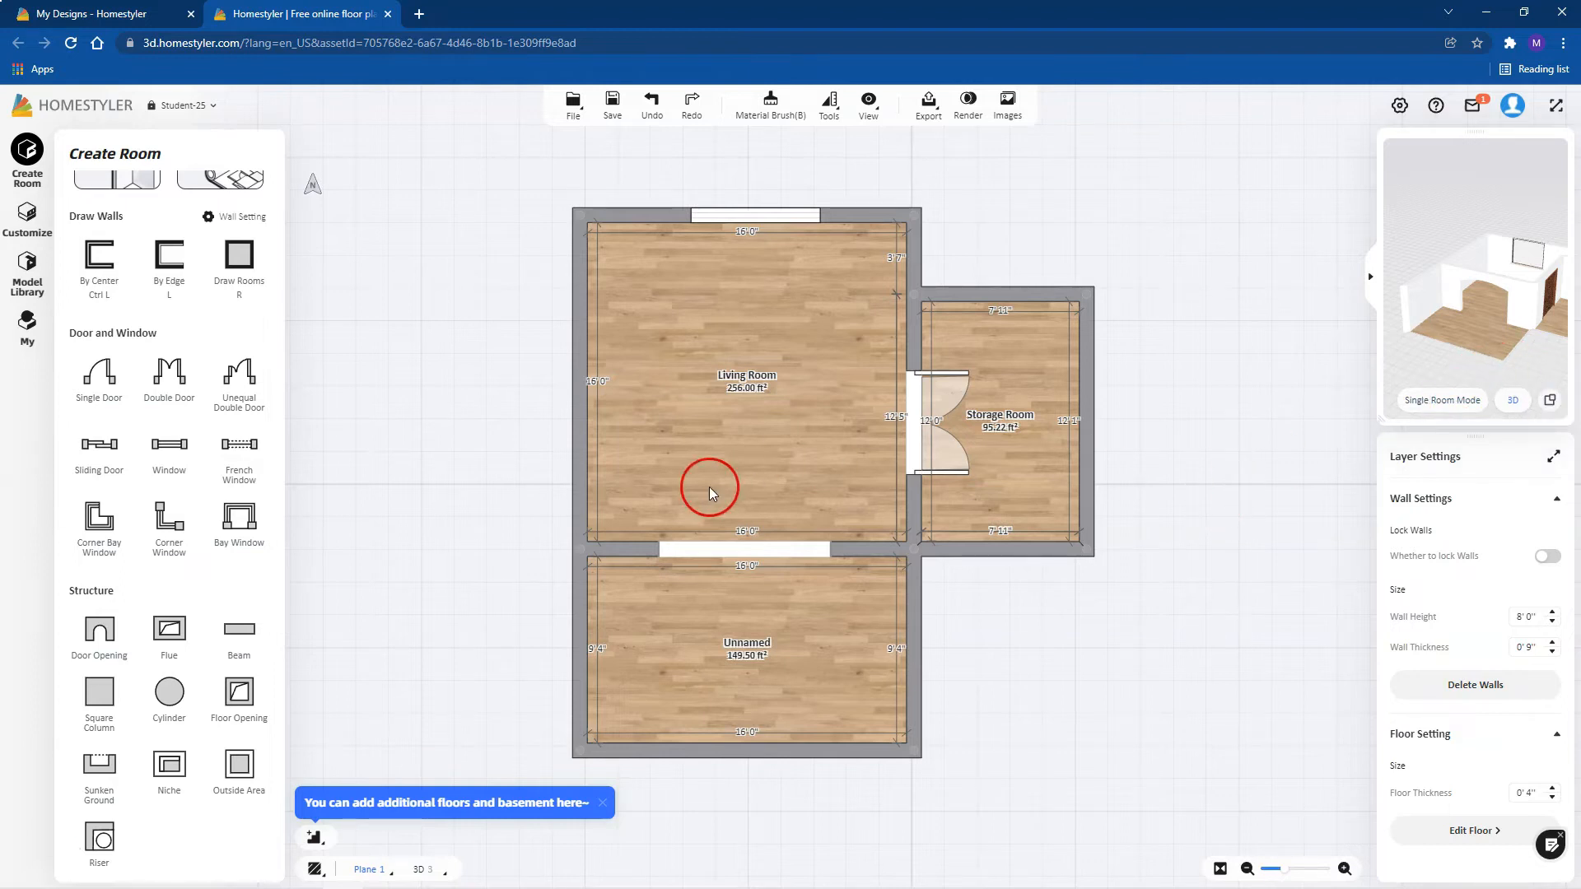
{"action": "left_click", "coordinate": [1452, 403]}
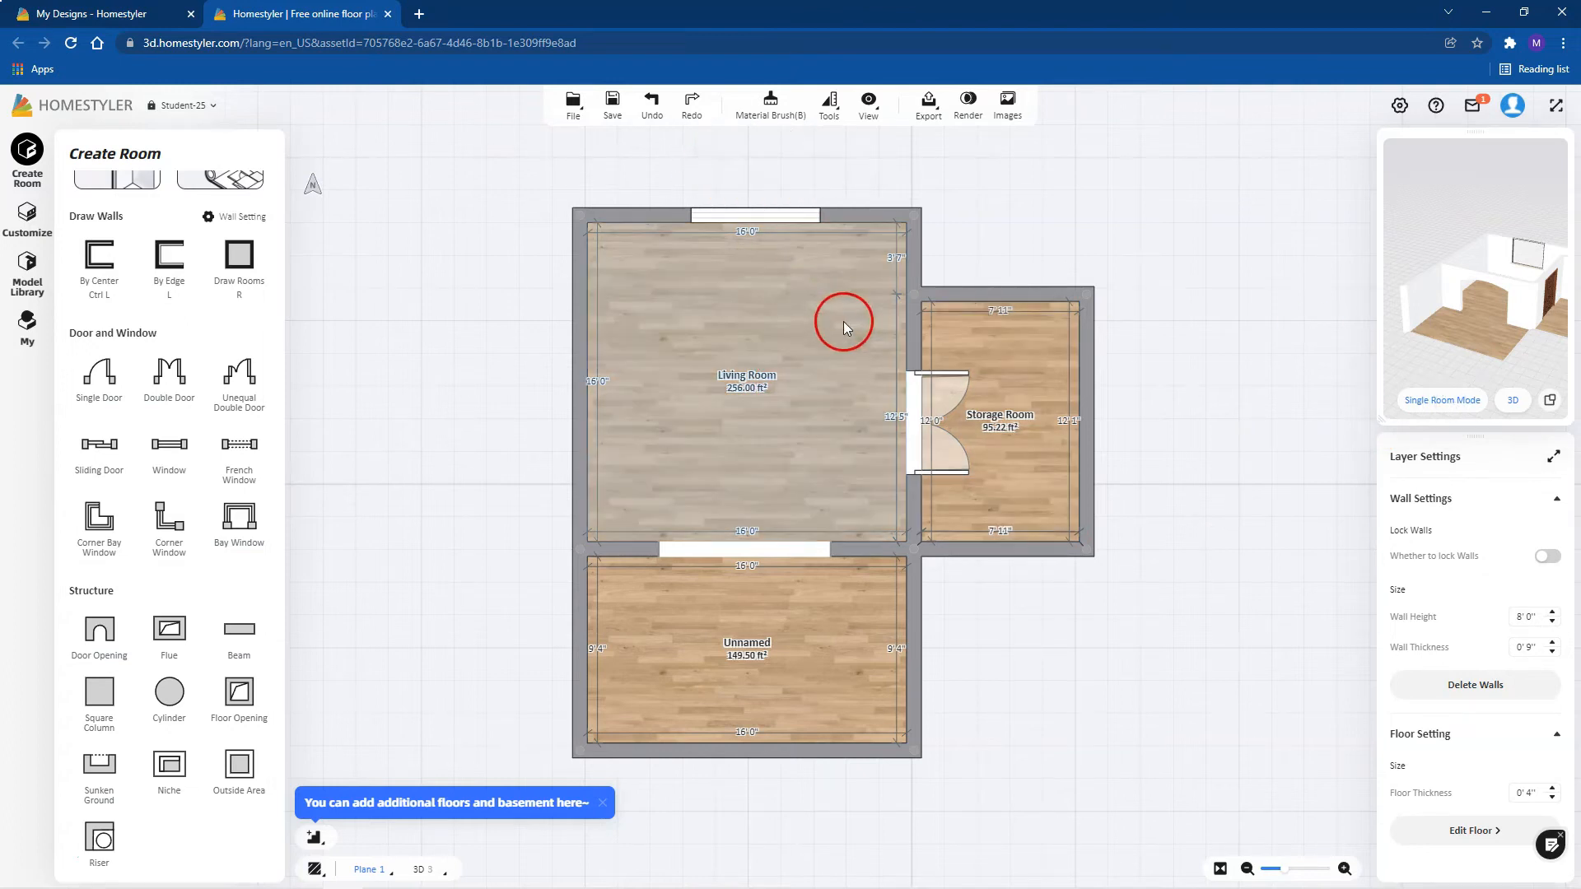
{"action": "left_click", "coordinate": [801, 346]}
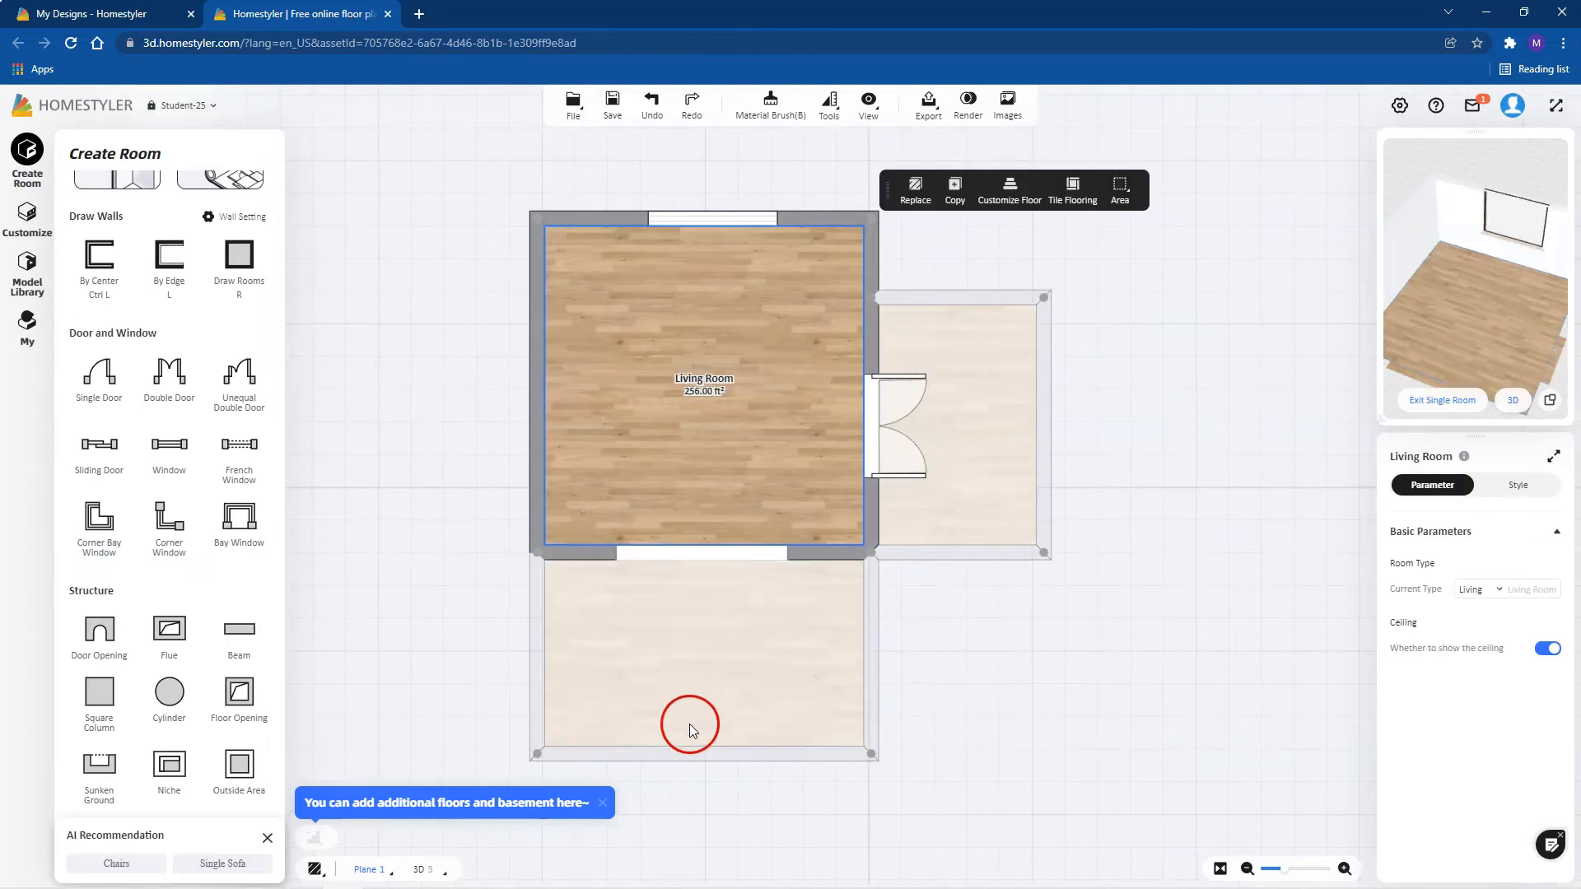
{"action": "left_click_drag", "start_coordinate": [1491, 290], "coordinate": [1471, 328]}
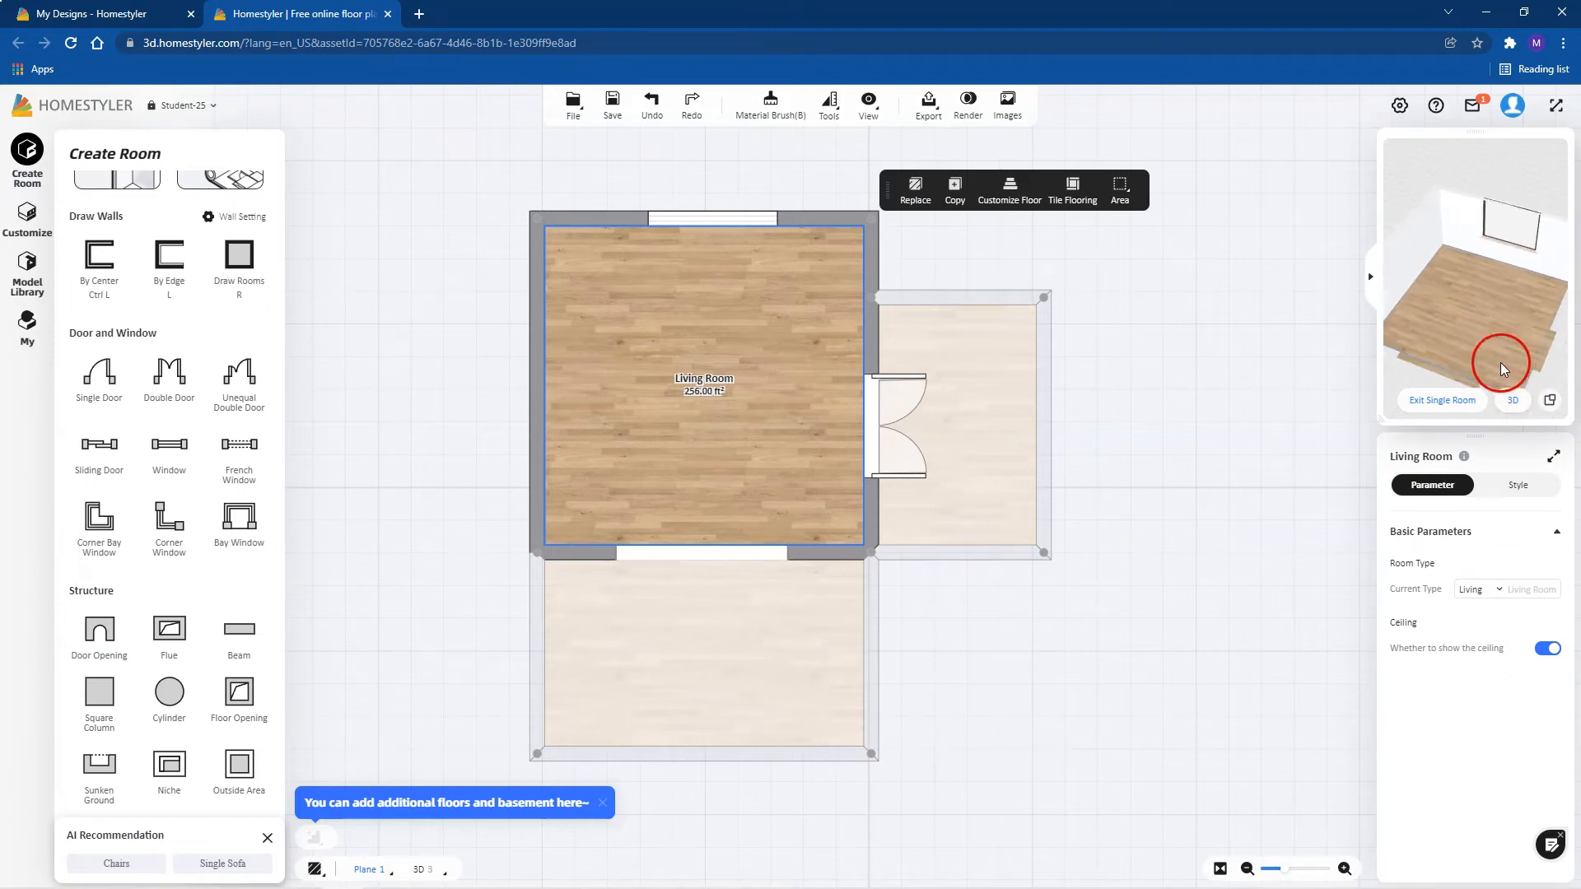
{"action": "left_click", "coordinate": [1442, 403]}
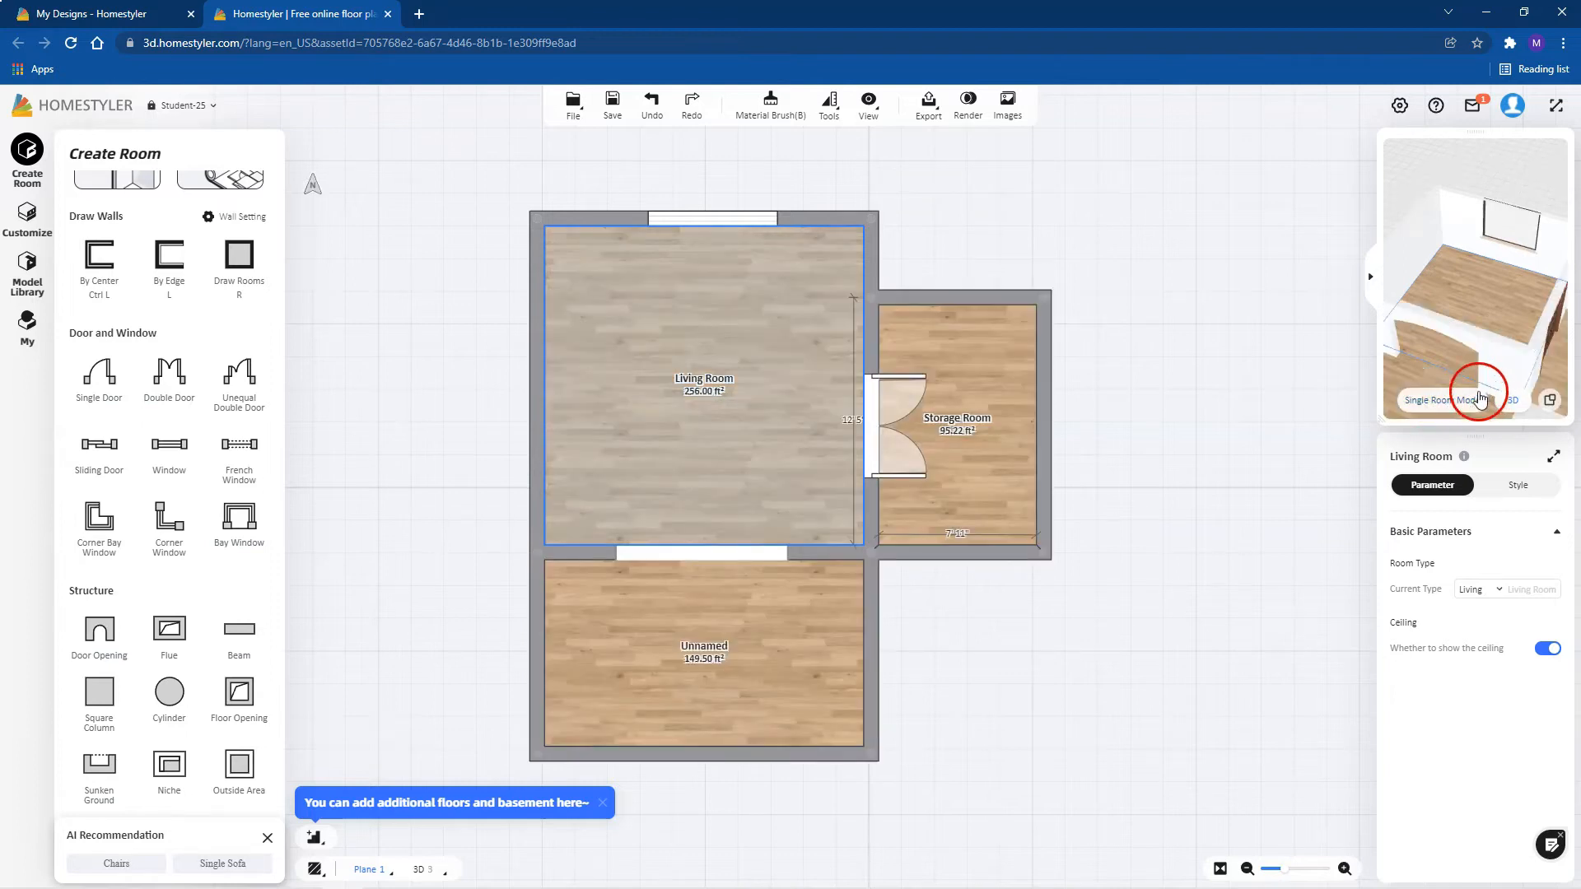
Step: Switch to the 3D view and set the Living Room window's height to 3'3"
{"action": "left_click", "coordinate": [1550, 404]}
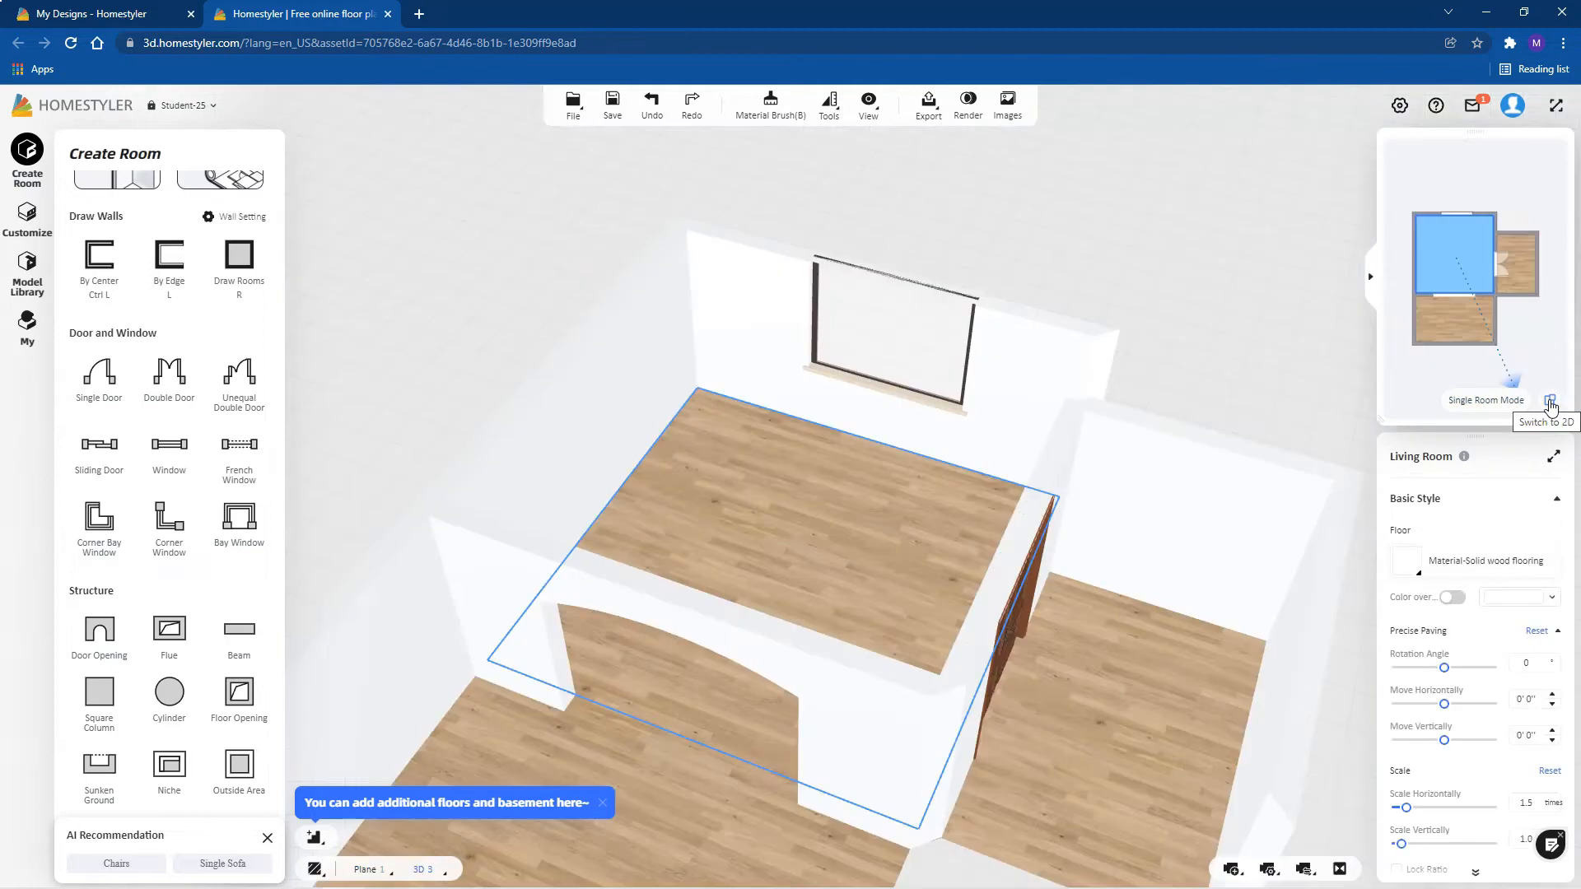
{"action": "left_click_drag", "start_coordinate": [1046, 311], "coordinate": [965, 261]}
{"action": "left_click", "coordinate": [900, 364]}
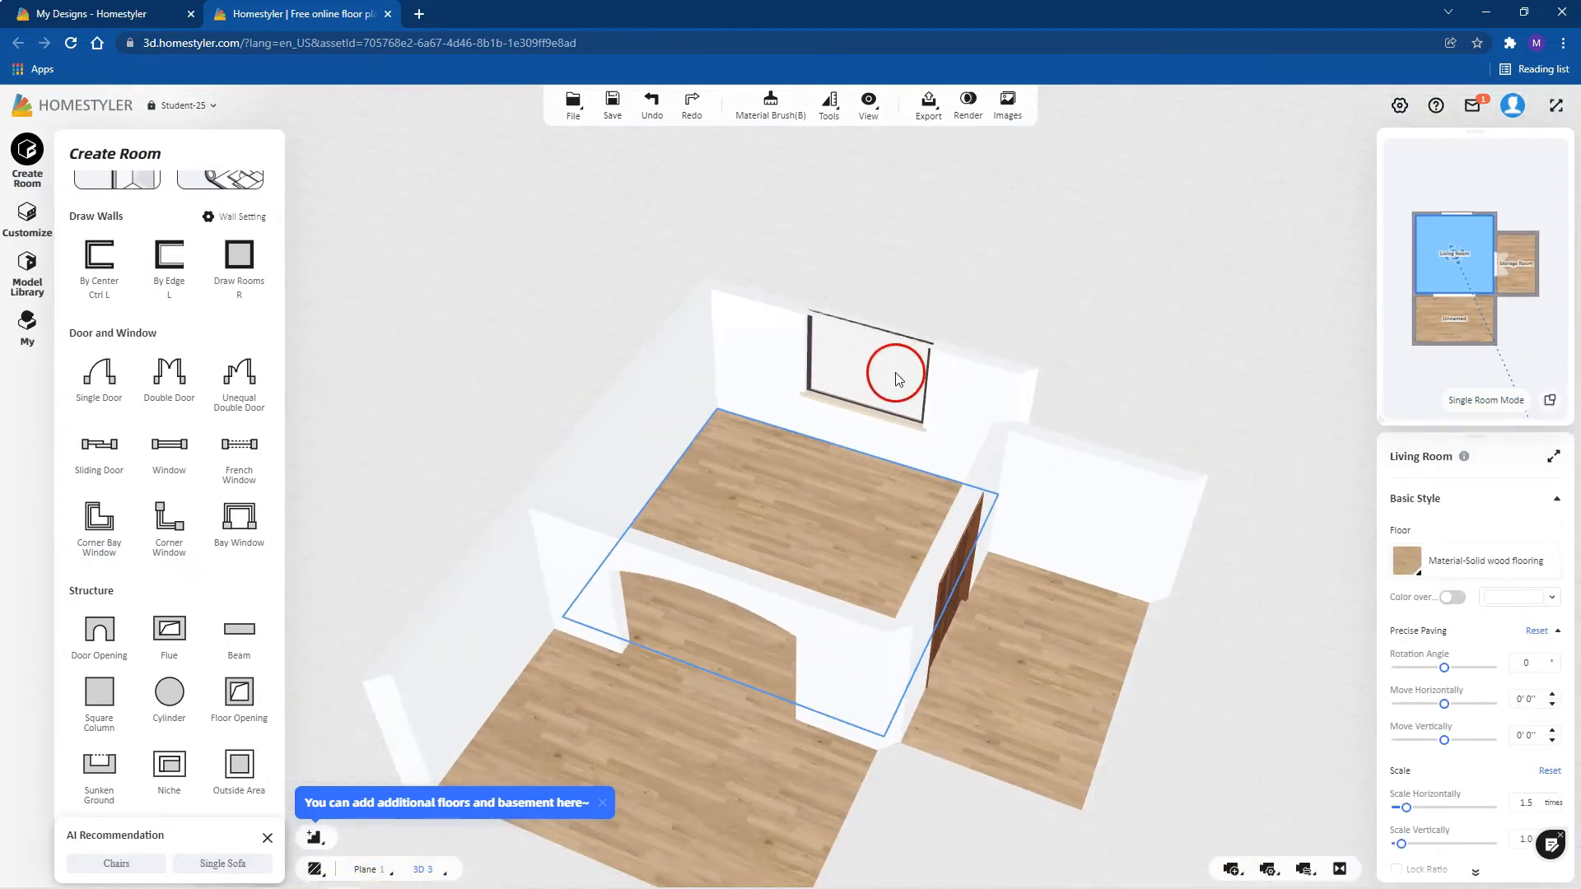
{"action": "left_click_drag", "start_coordinate": [896, 375], "coordinate": [882, 428]}
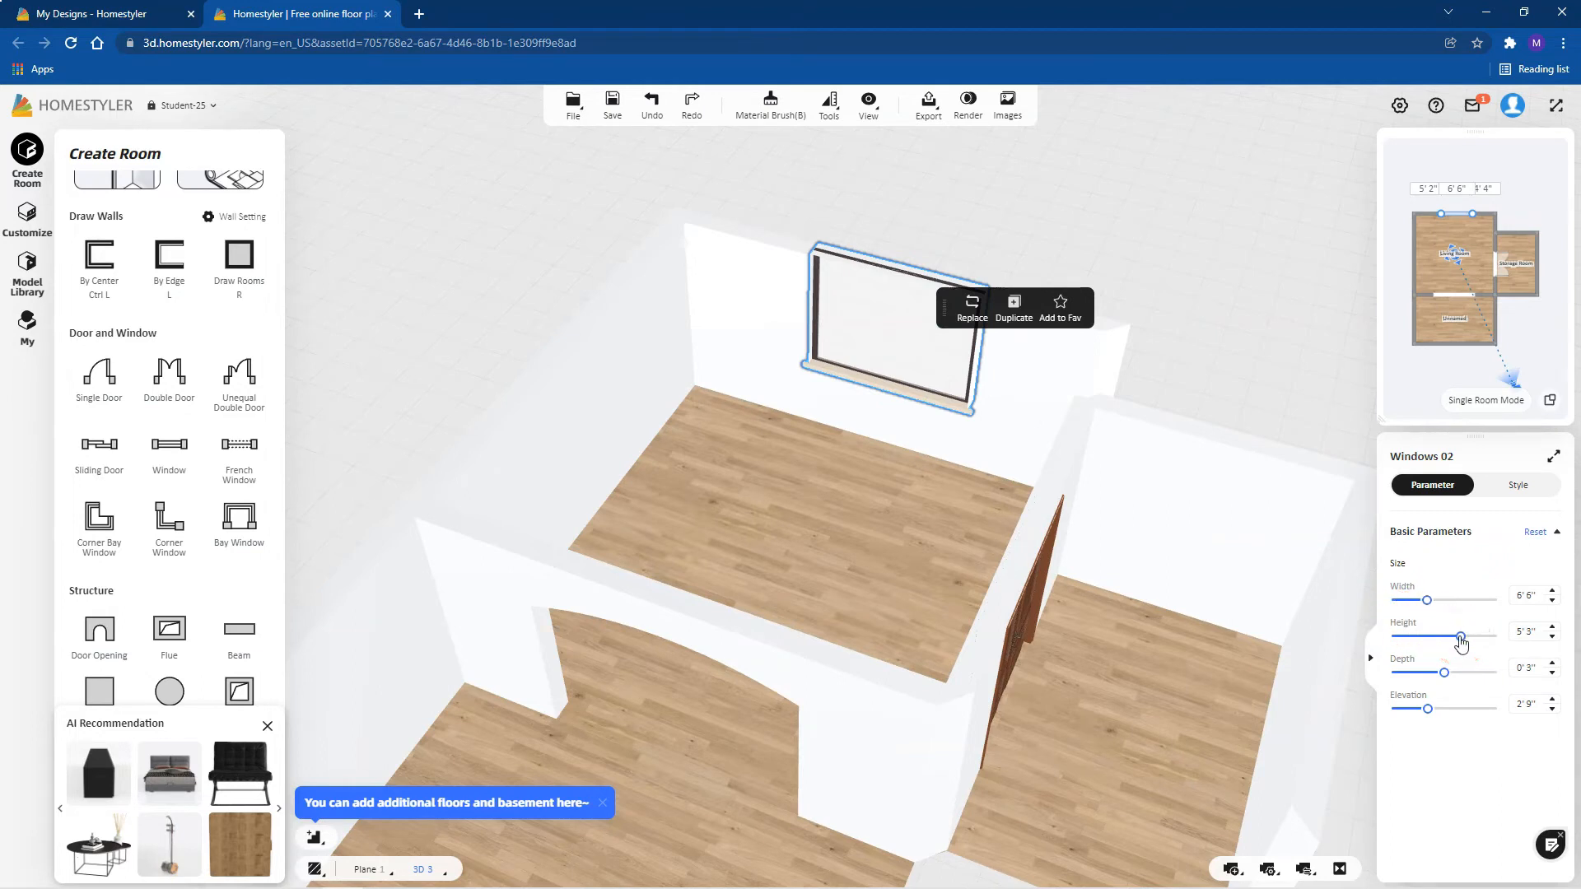
{"action": "left_click", "coordinate": [1370, 658]}
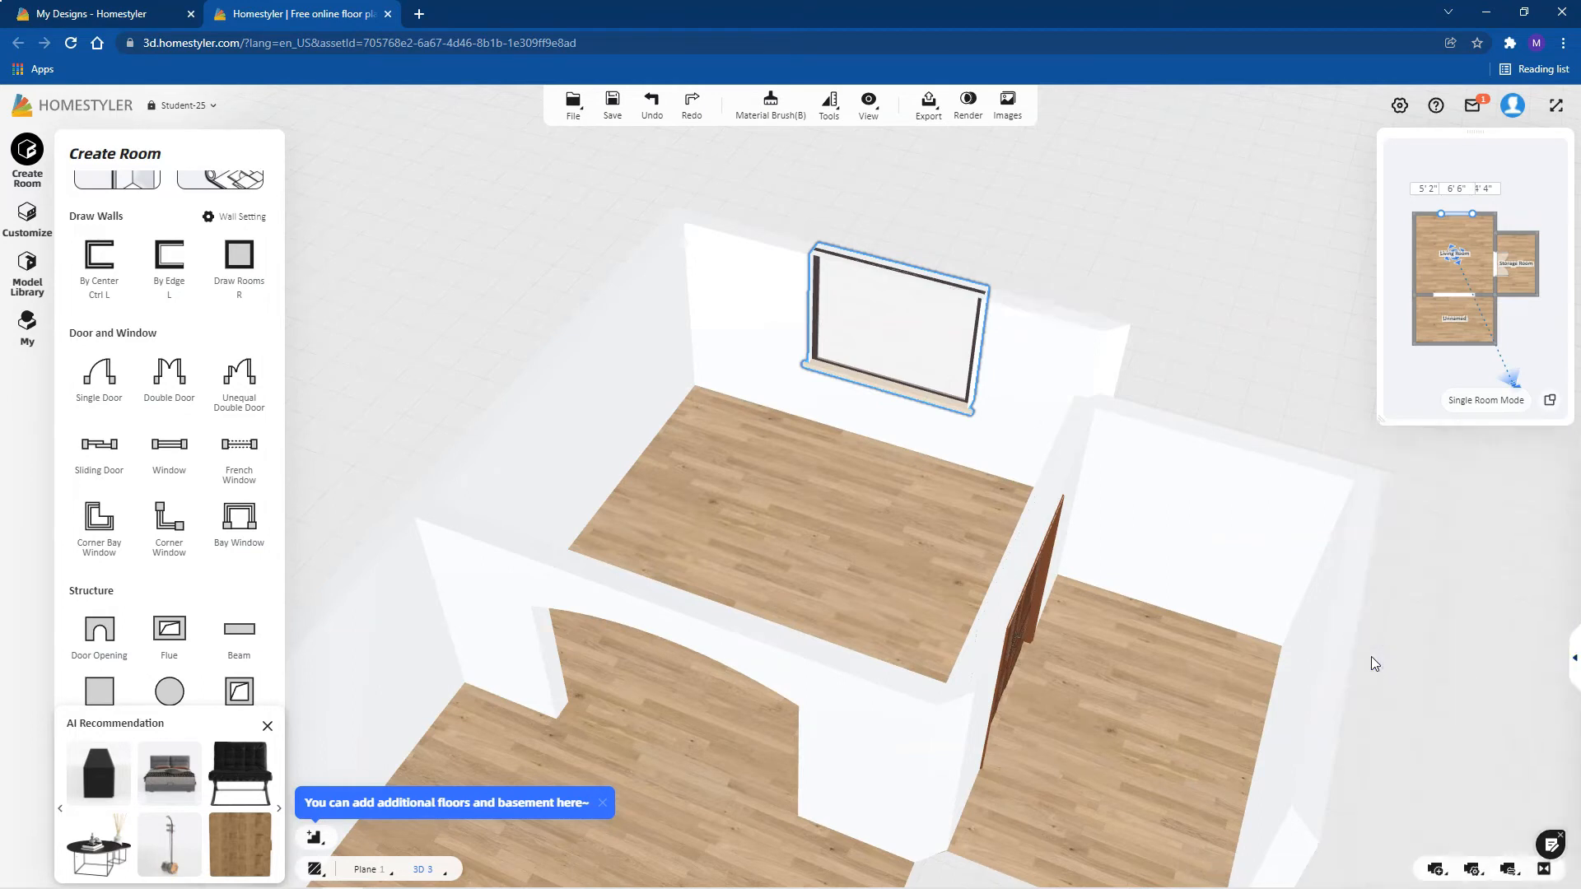
{"action": "left_click", "coordinate": [1574, 661]}
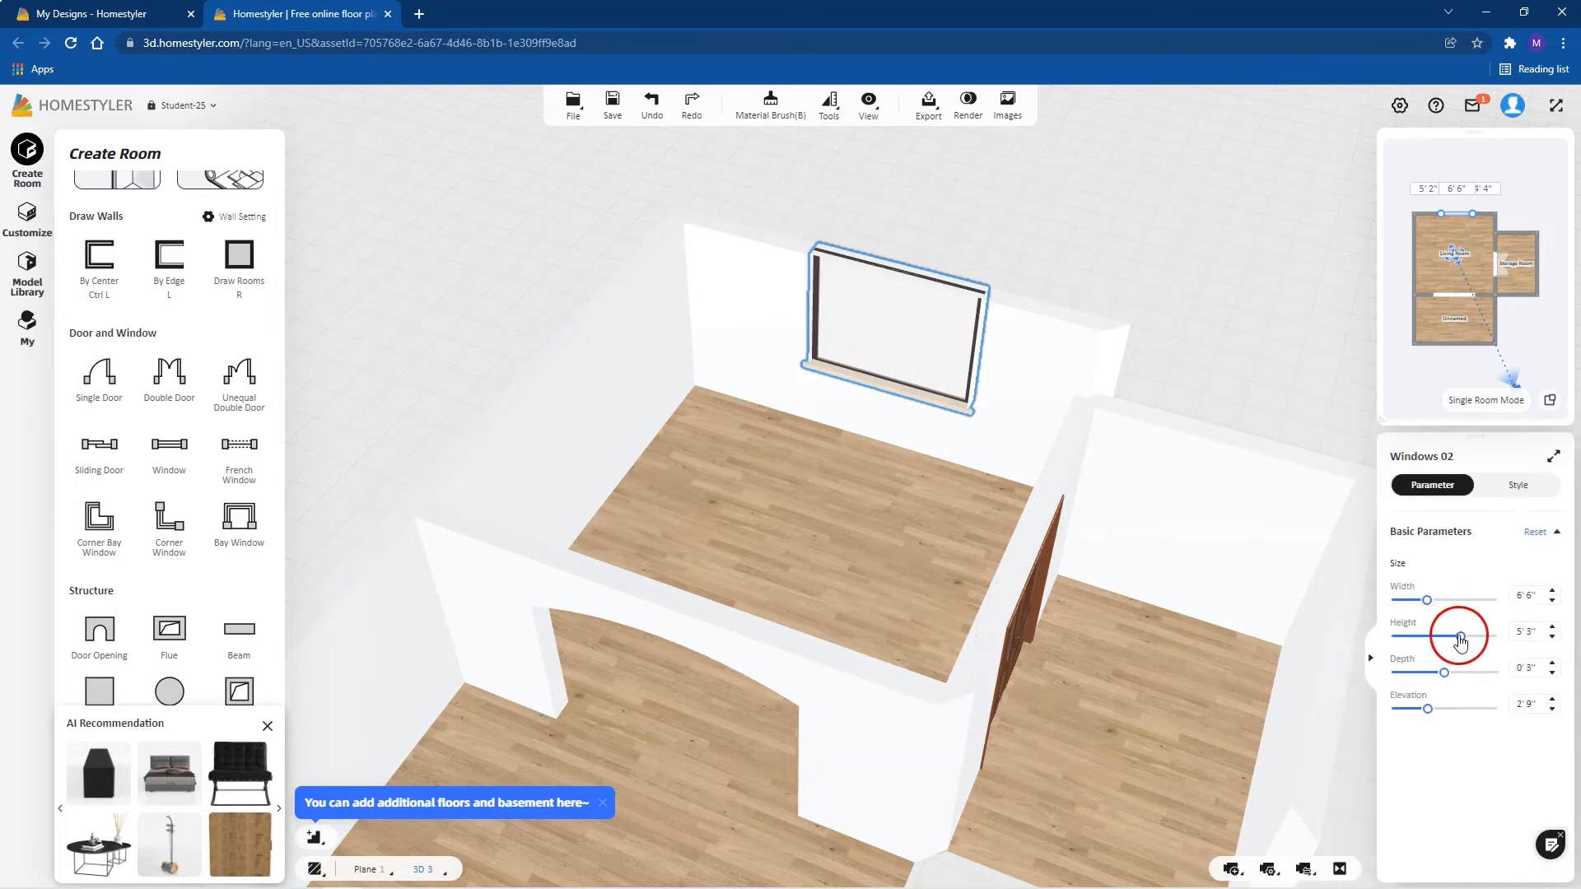
{"action": "left_click_drag", "start_coordinate": [1450, 640], "coordinate": [1434, 645]}
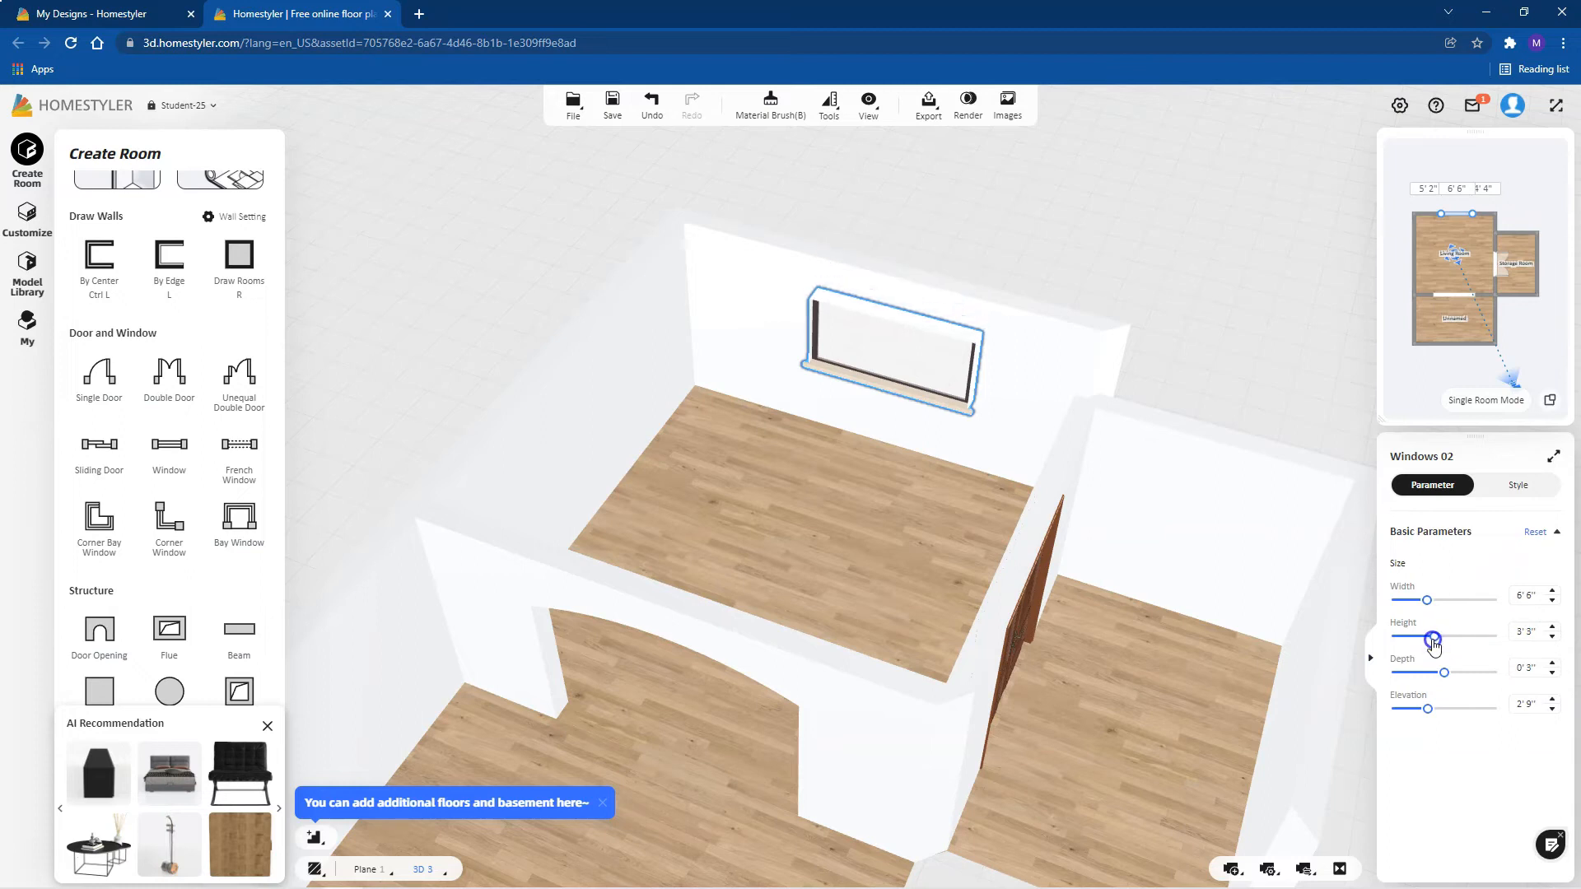
Step: Set the window's elevation to 1'5" and its height to 4'8"
{"action": "left_click", "coordinate": [1428, 710]}
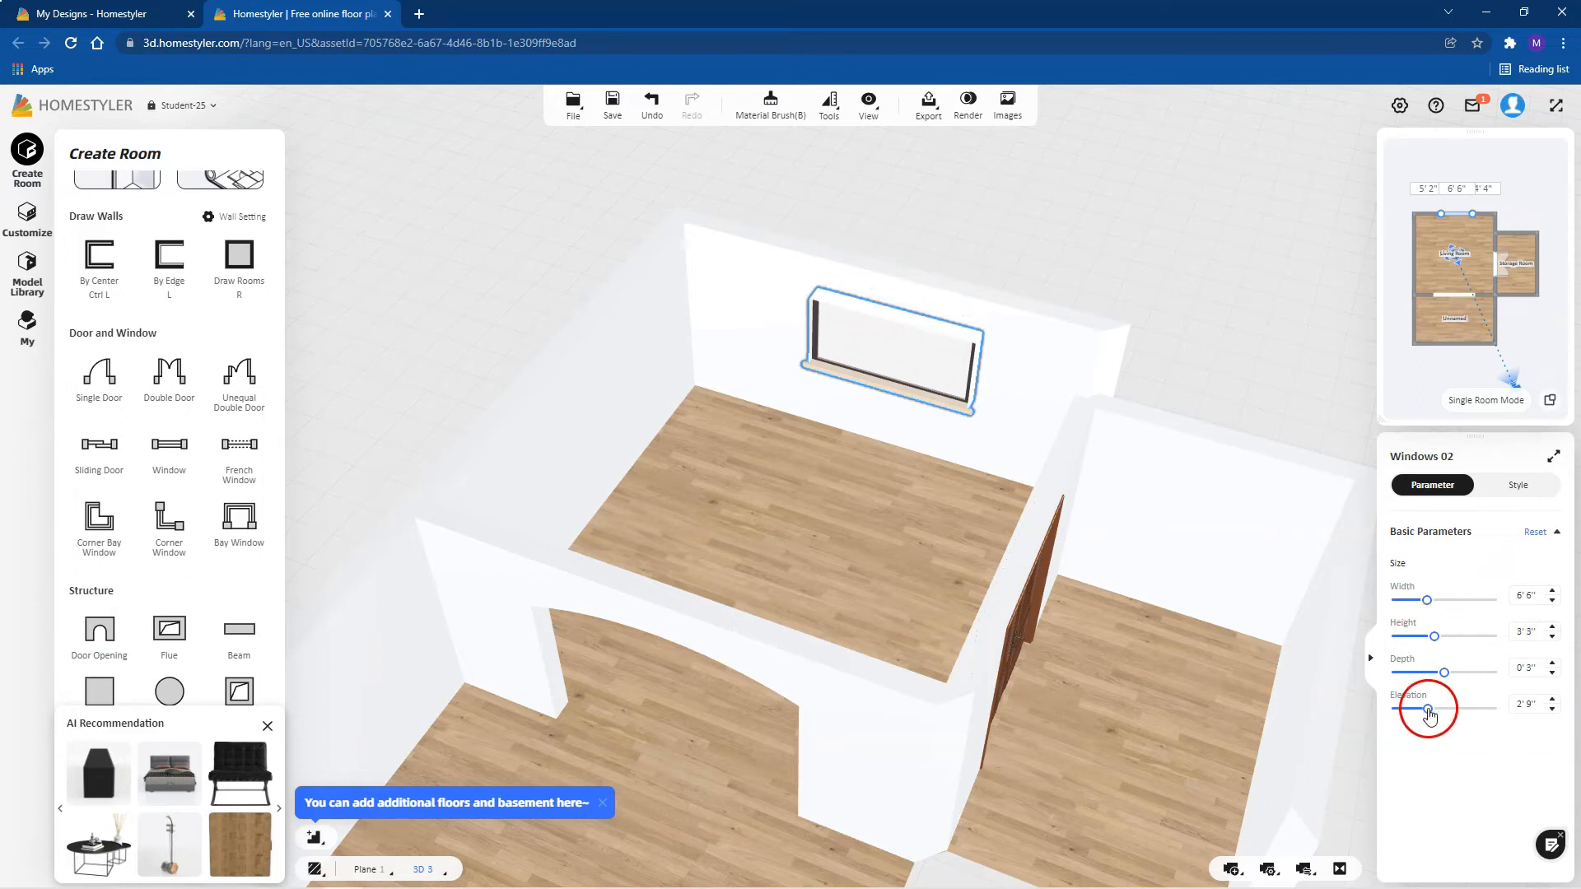
{"action": "left_click_drag", "start_coordinate": [1422, 713], "coordinate": [1412, 714]}
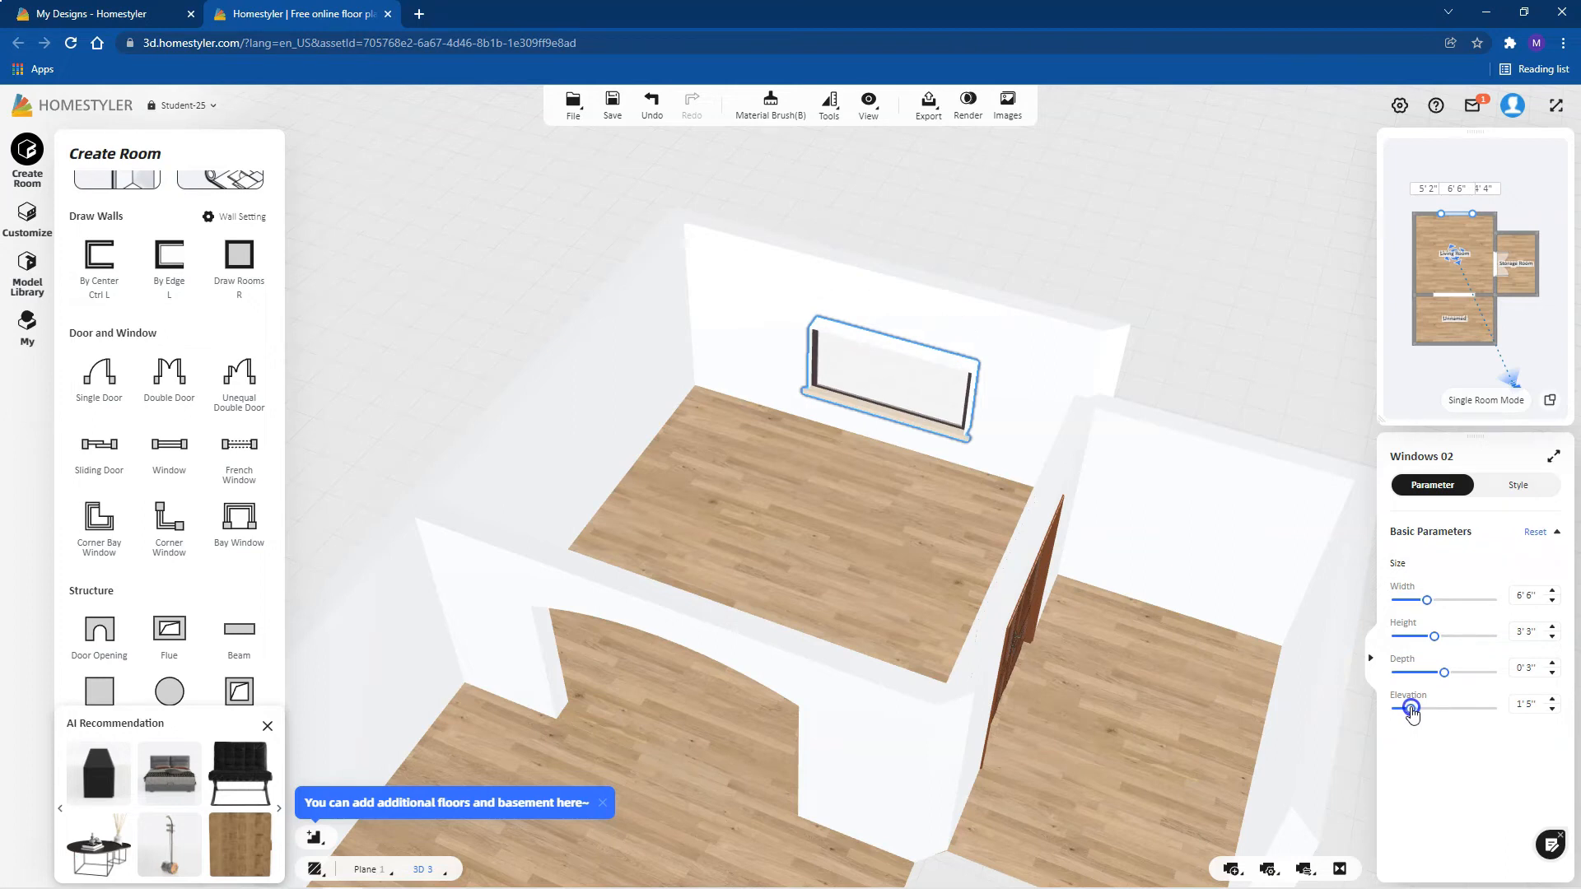
{"action": "left_click", "coordinate": [1437, 640]}
{"action": "left_click_drag", "start_coordinate": [1440, 636], "coordinate": [1453, 637]}
Step: Select the arched opening between the Living Room and the unnamed room and set its width to 5'0"
{"action": "left_click_drag", "start_coordinate": [1208, 321], "coordinate": [828, 659]}
{"action": "left_click", "coordinate": [828, 659]}
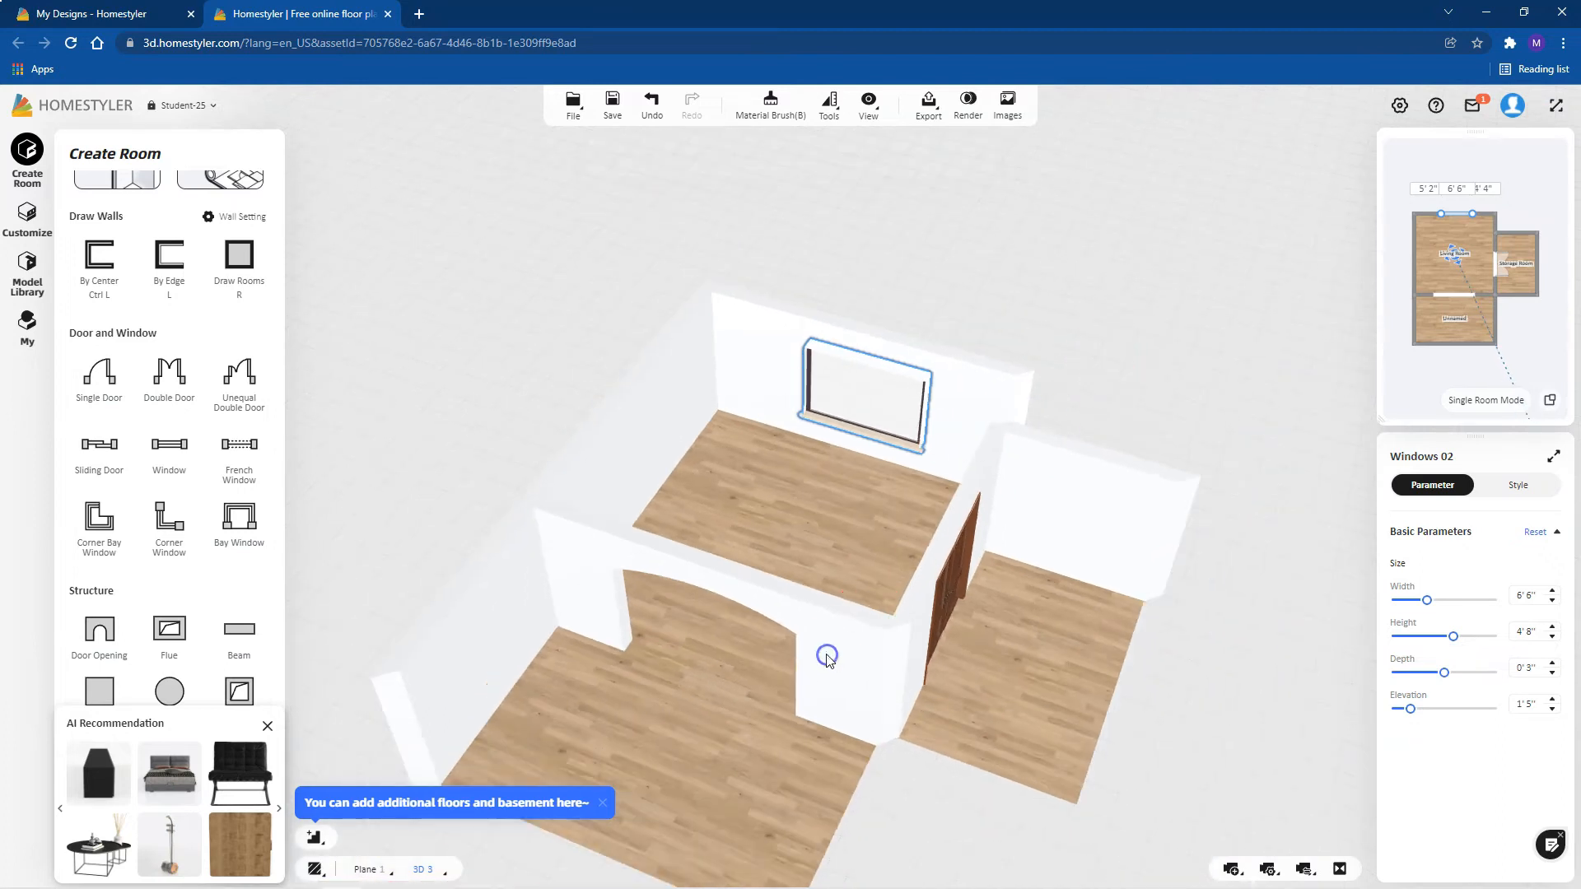
{"action": "left_click", "coordinate": [746, 619]}
{"action": "left_click", "coordinate": [752, 601]}
{"action": "left_click", "coordinate": [749, 577]}
{"action": "left_click", "coordinate": [746, 592]}
{"action": "left_click", "coordinate": [752, 613]}
{"action": "left_click", "coordinate": [752, 611]}
{"action": "left_click", "coordinate": [753, 612]}
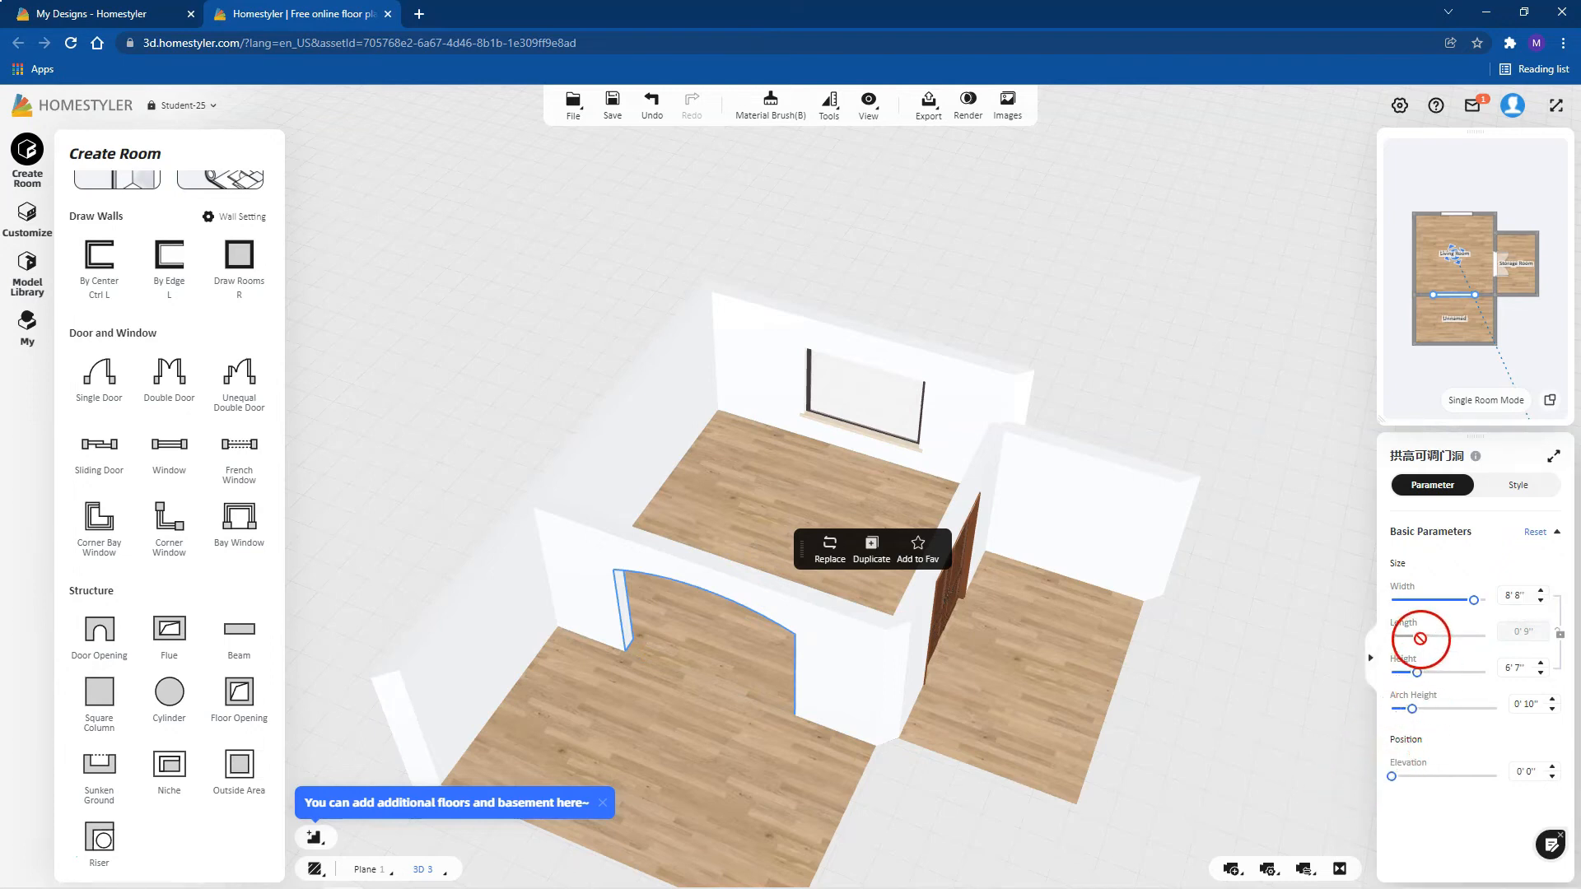
{"action": "left_click_drag", "start_coordinate": [1464, 608], "coordinate": [1443, 612]}
Step: Set the arched opening's height to about 6'8" and its arch height to 1'11"
{"action": "left_click", "coordinate": [1416, 673]}
{"action": "left_click_drag", "start_coordinate": [1422, 673], "coordinate": [1418, 676]}
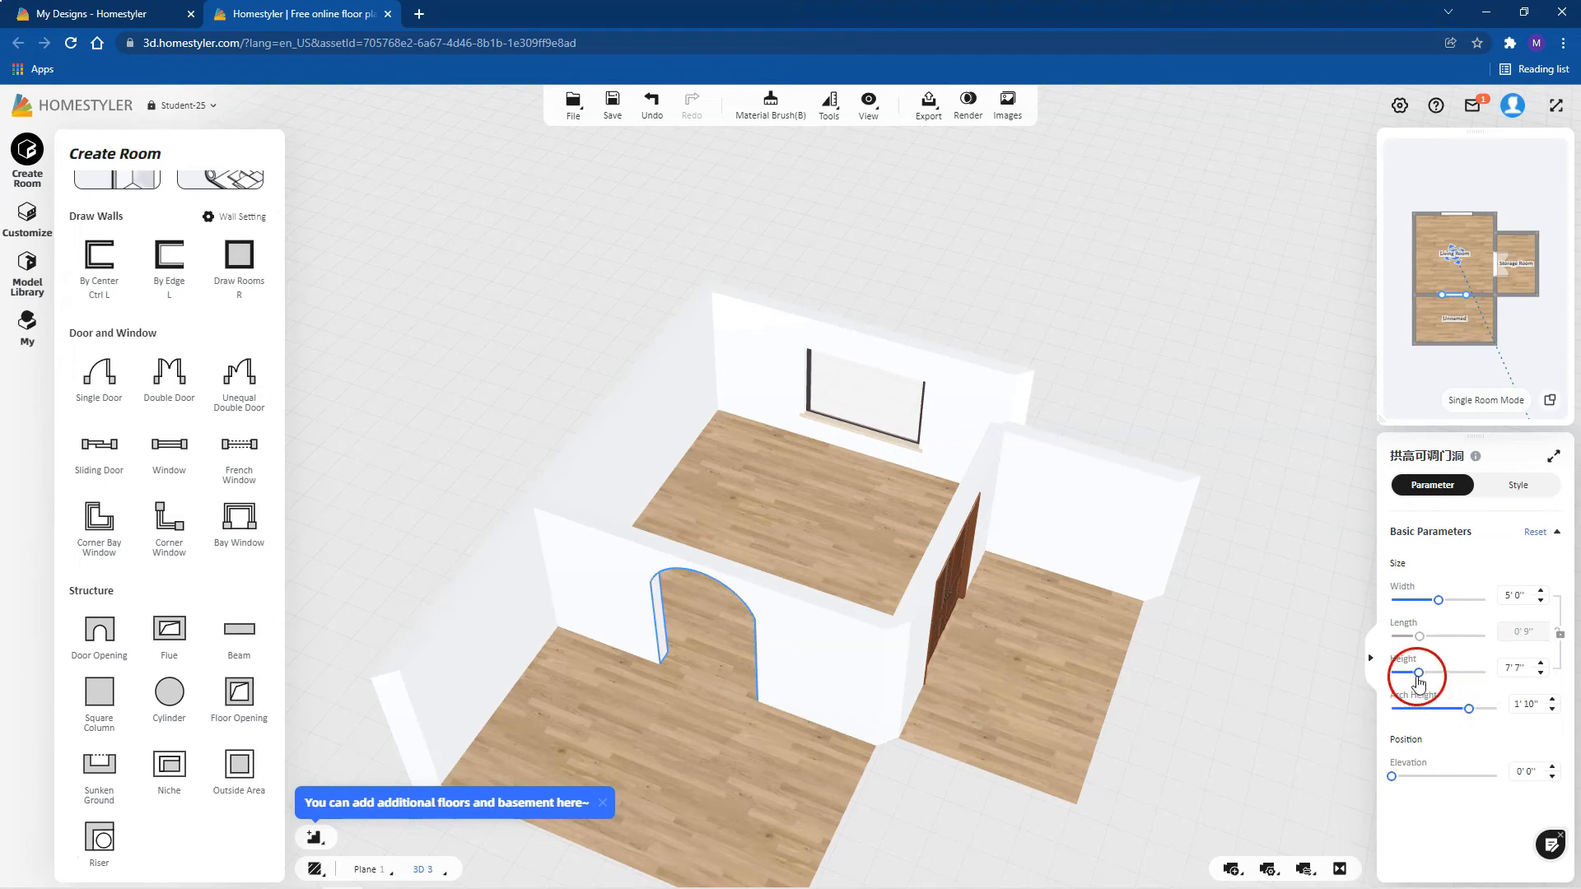
{"action": "left_click_drag", "start_coordinate": [1415, 677], "coordinate": [1413, 678]}
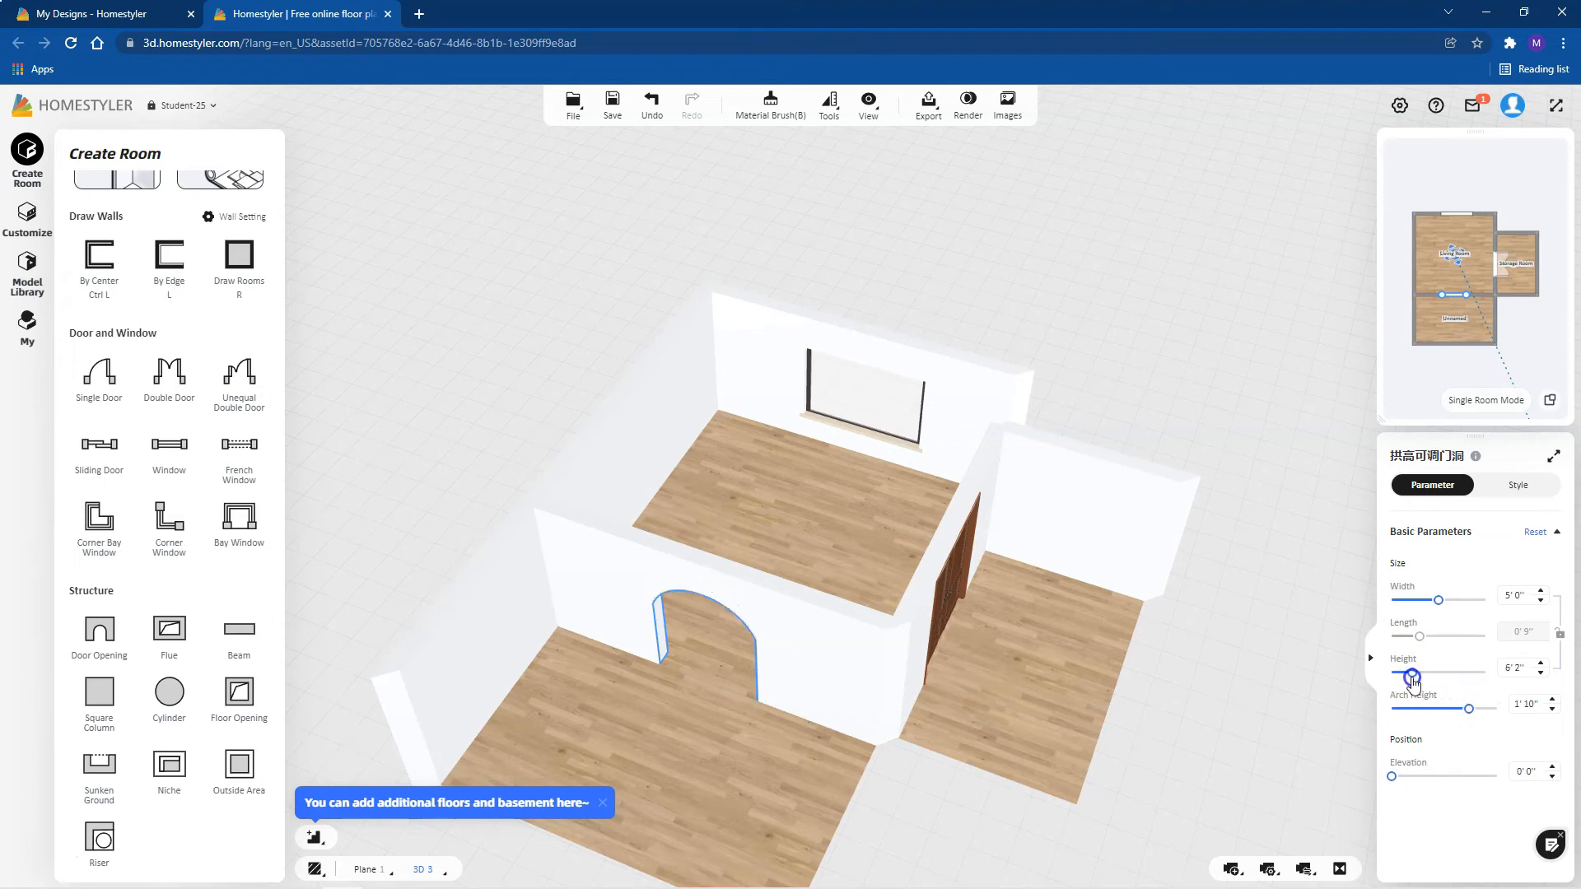
{"action": "left_click", "coordinate": [1470, 712]}
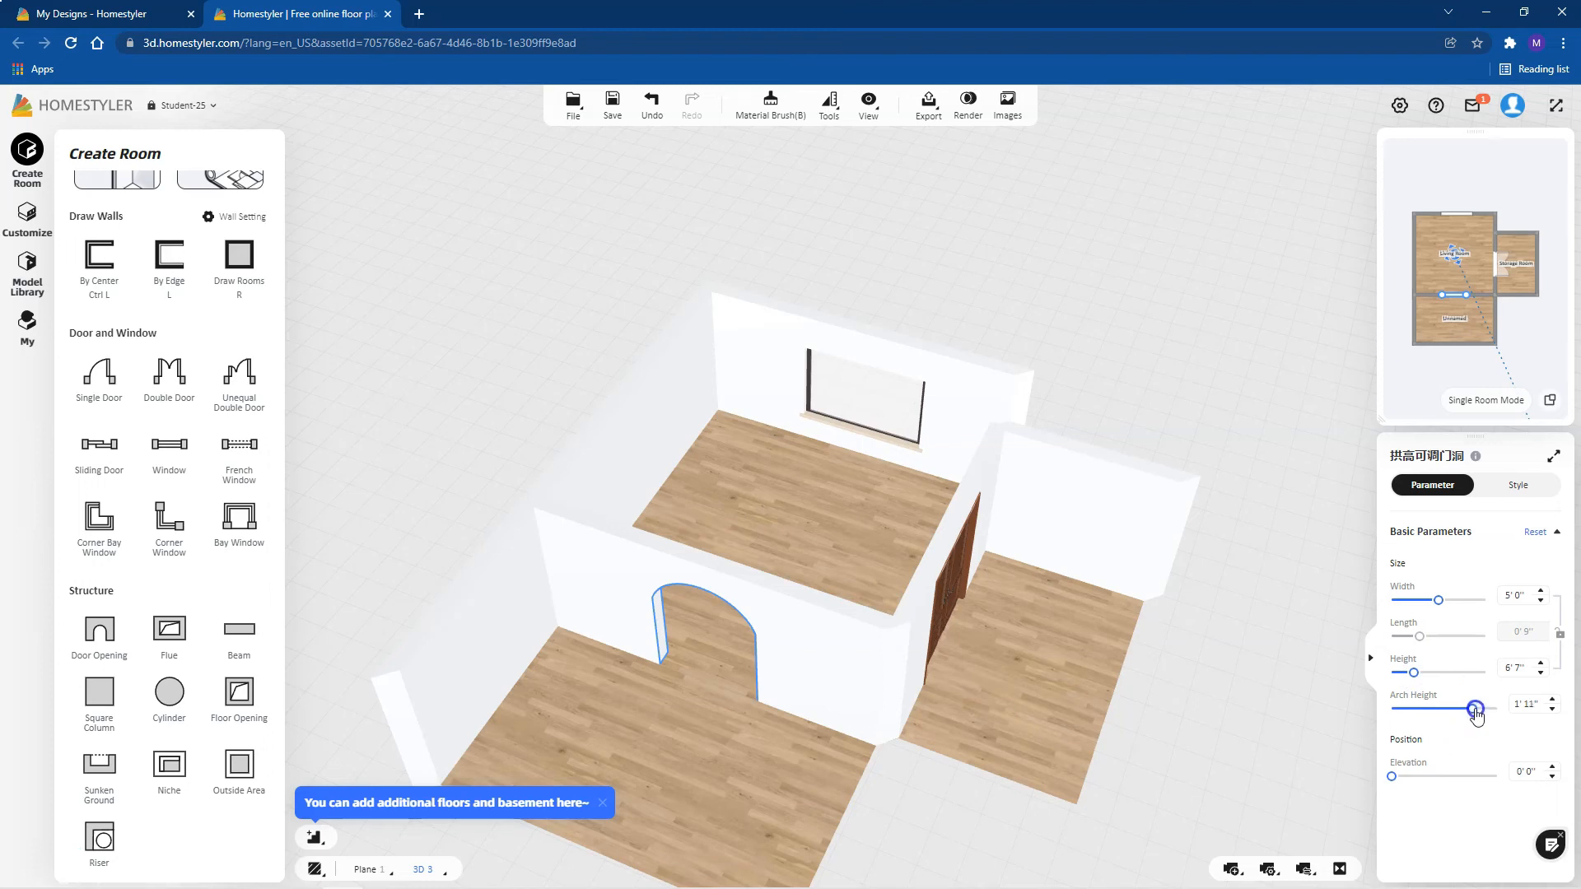
Step: Slide the double door along the wall between the Living Room and Storage Room, and undo the move
{"action": "right_click_drag", "start_coordinate": [921, 658], "coordinate": [937, 608]}
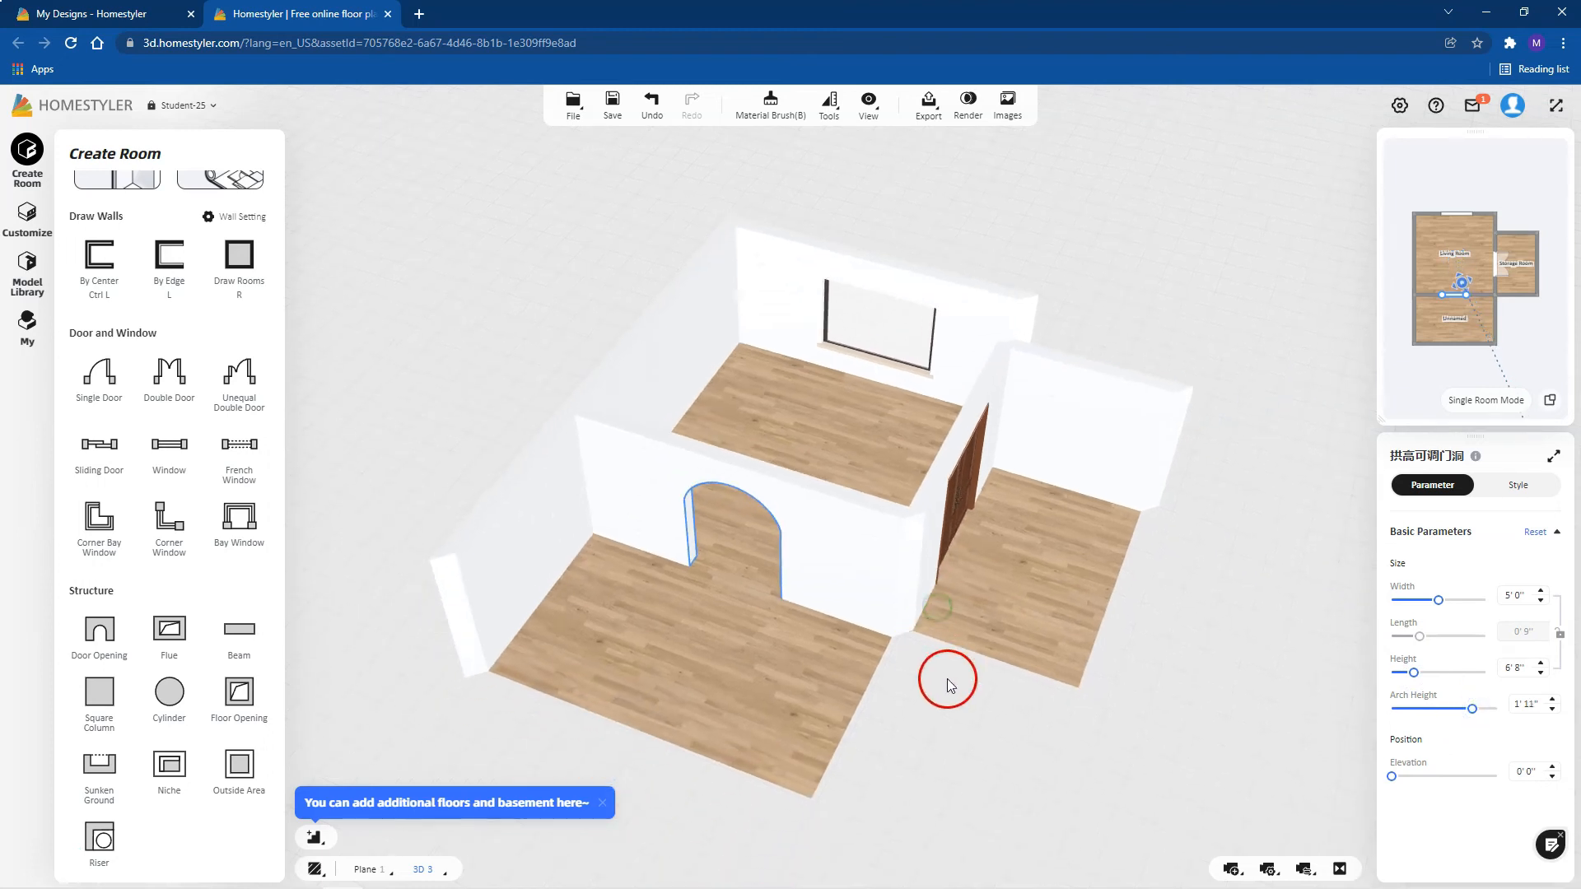
{"action": "left_click_drag", "start_coordinate": [933, 686], "coordinate": [933, 642]}
{"action": "left_click_drag", "start_coordinate": [933, 567], "coordinate": [687, 556]}
{"action": "left_click", "coordinate": [897, 543]}
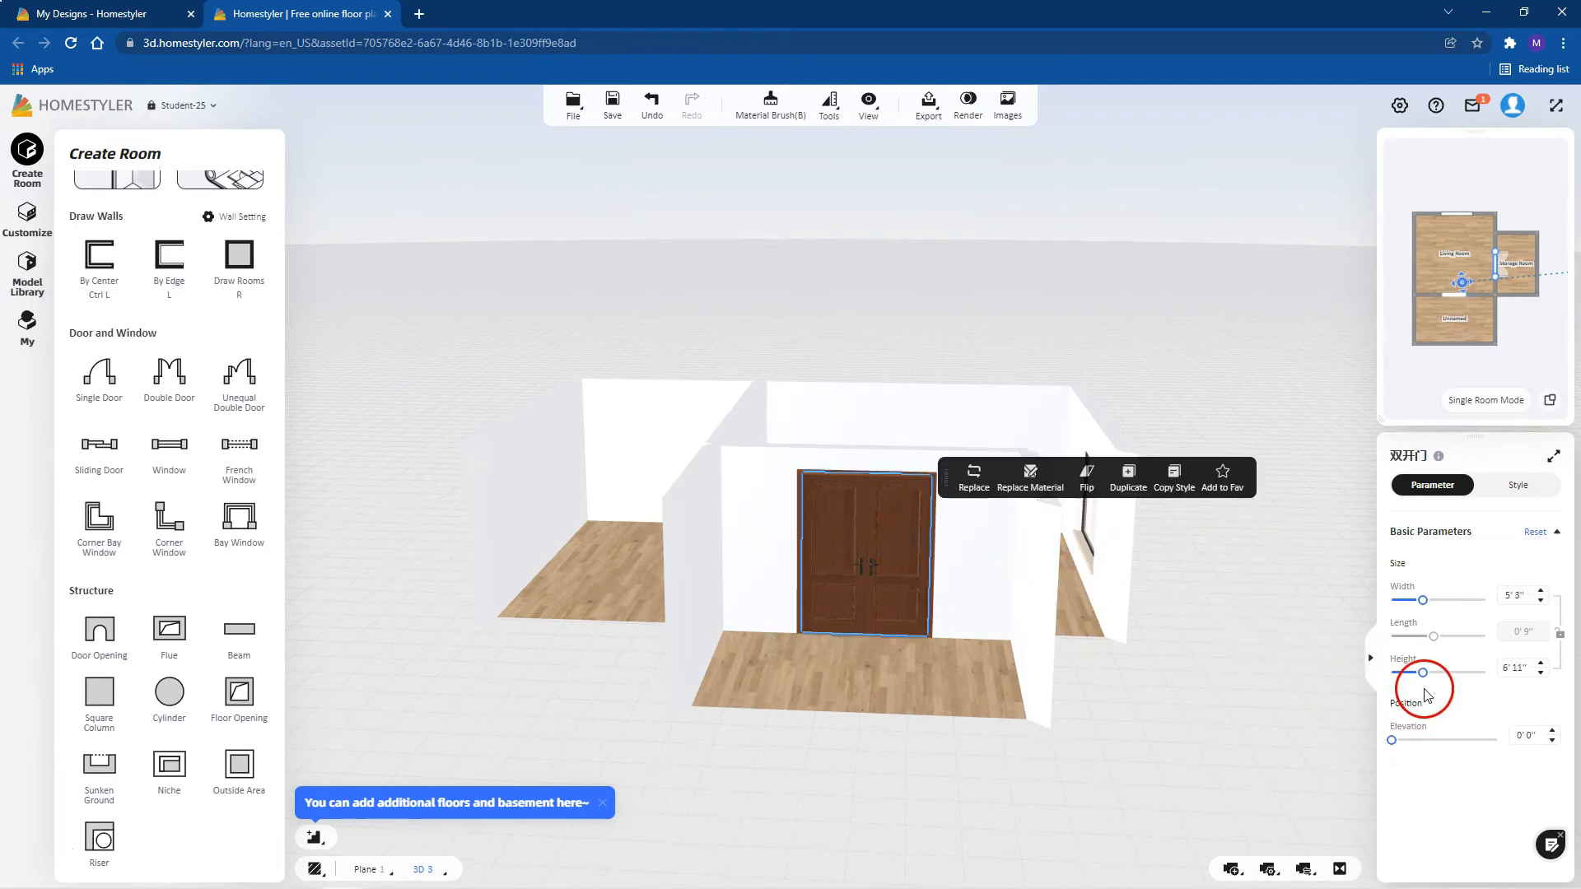
{"action": "mouse_move", "coordinate": [893, 580]}
{"action": "left_mouse_down"}
{"action": "mouse_move", "coordinate": [984, 560]}
{"action": "mouse_move", "coordinate": [920, 571]}
{"action": "left_mouse_up"}
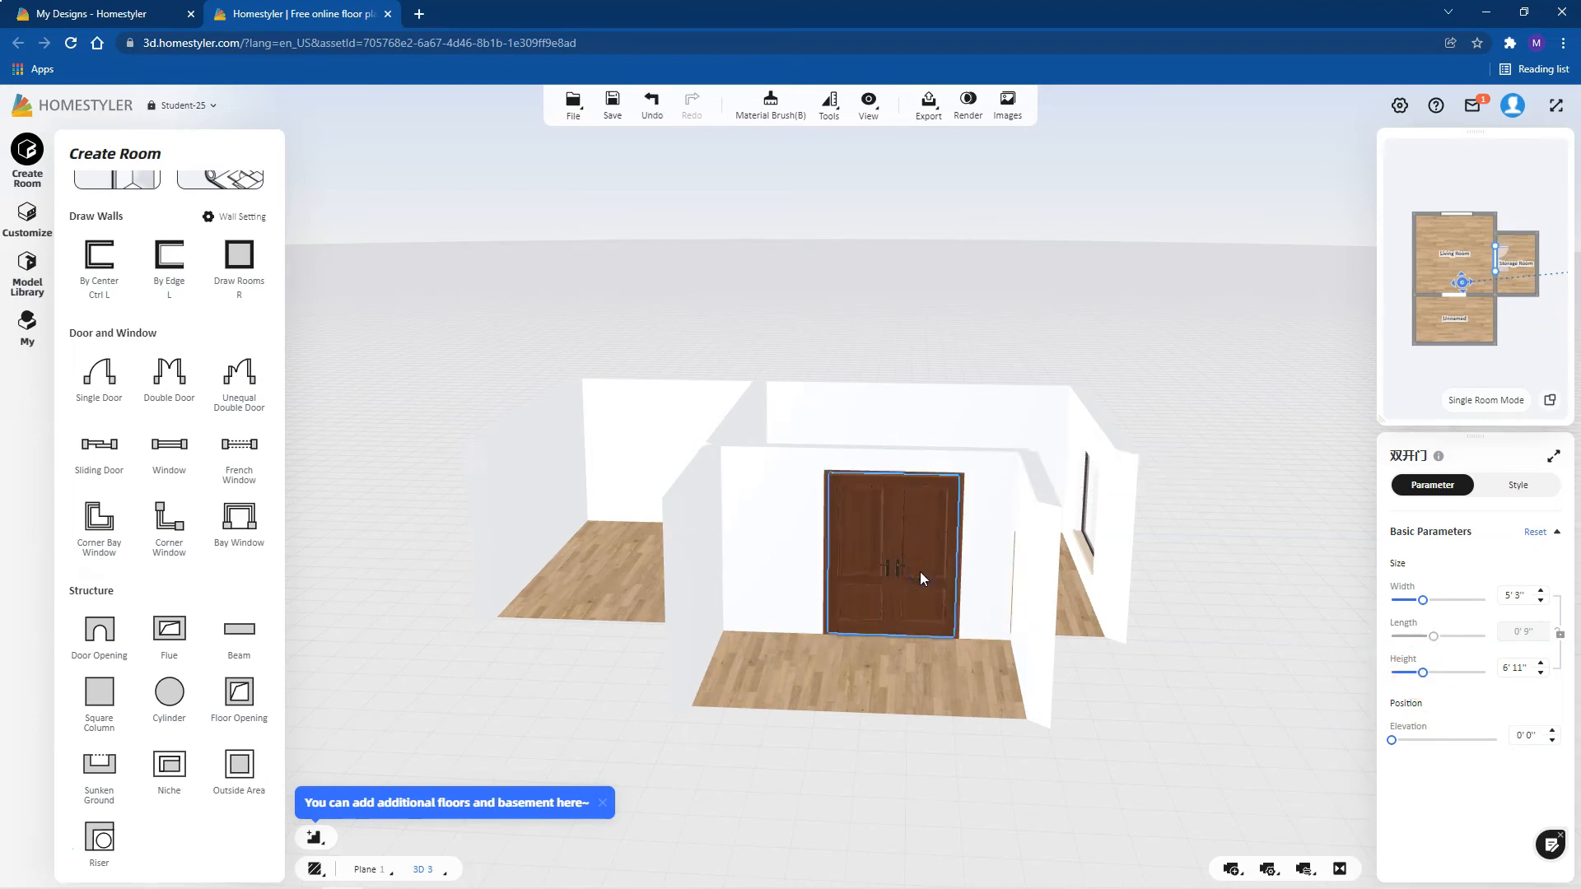
{"action": "key", "text": "ctrl+z"}
{"action": "left_click", "coordinate": [1177, 499]}
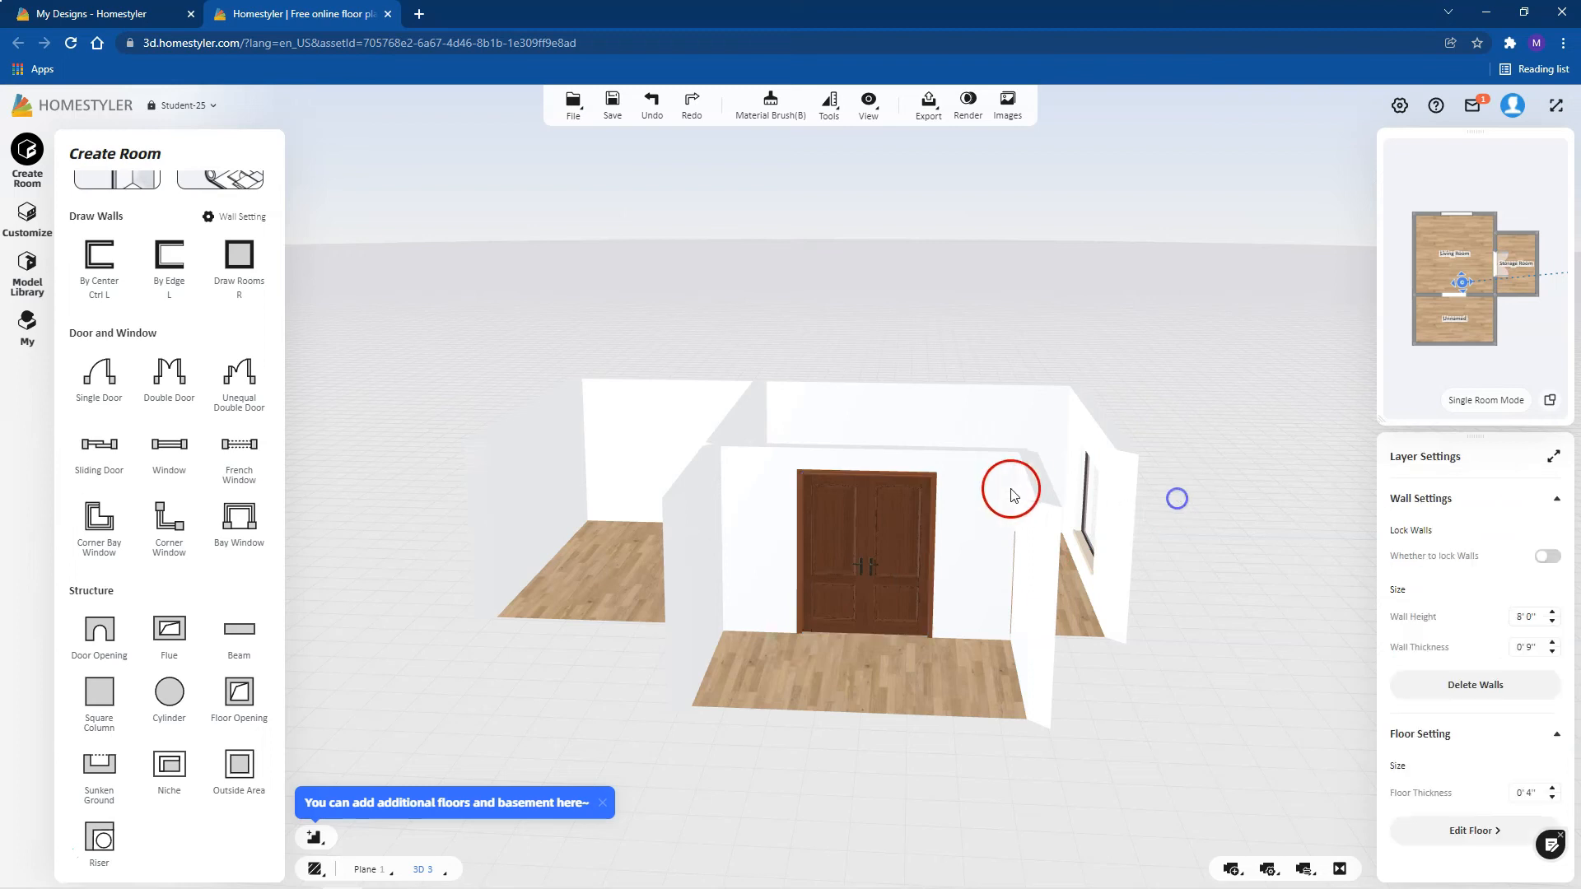
Step: Switch to the 2D plan and set the unnamed room's type to Bedroom
{"action": "left_click", "coordinate": [1550, 400]}
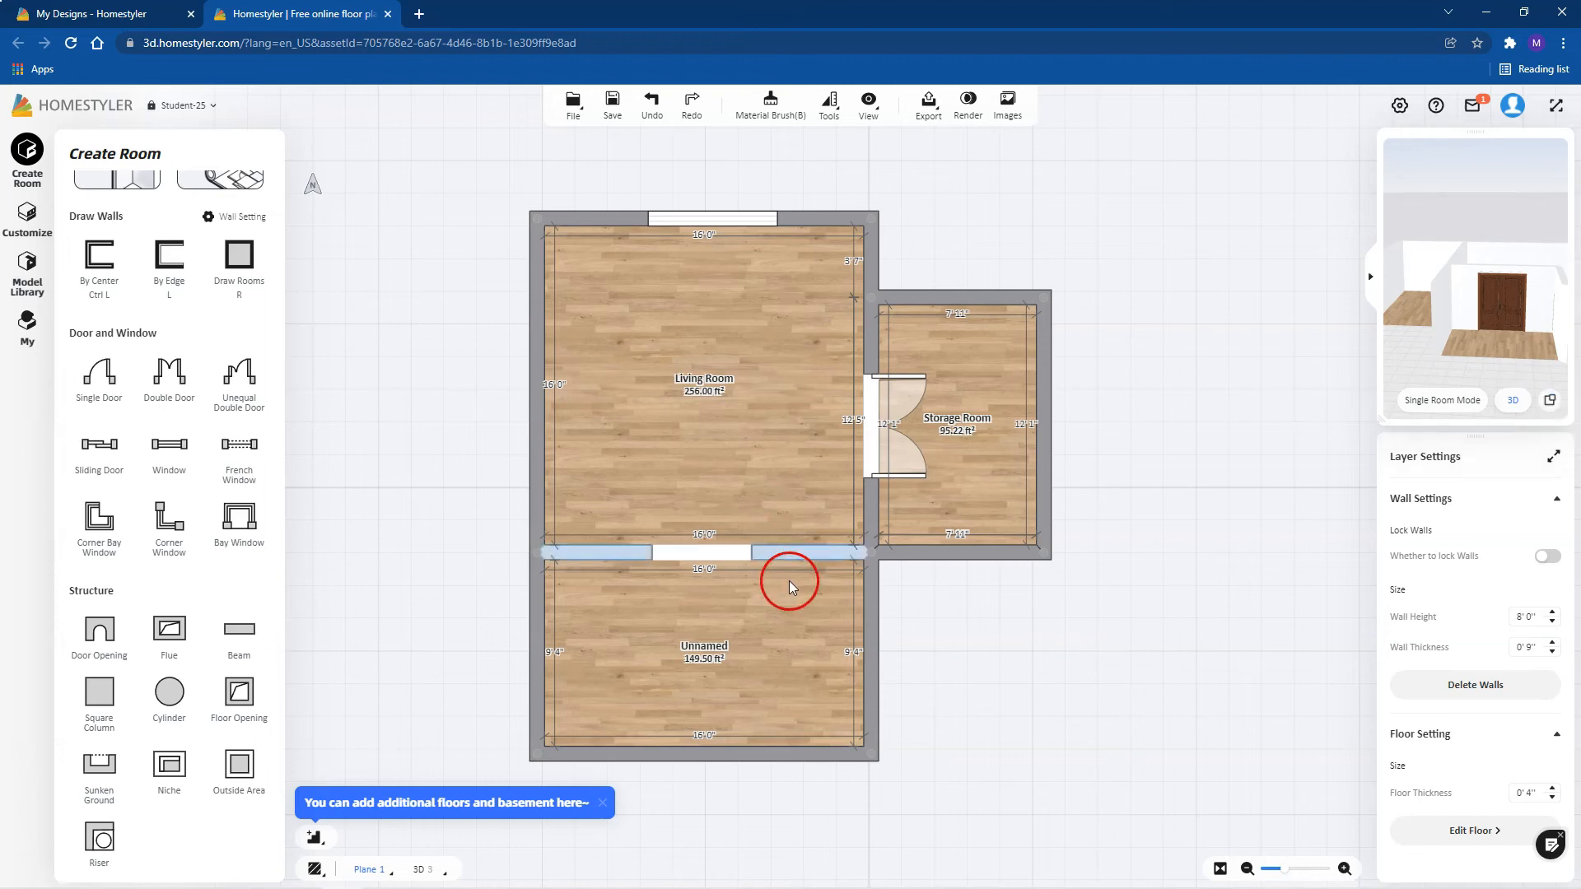
{"action": "left_click", "coordinate": [708, 649]}
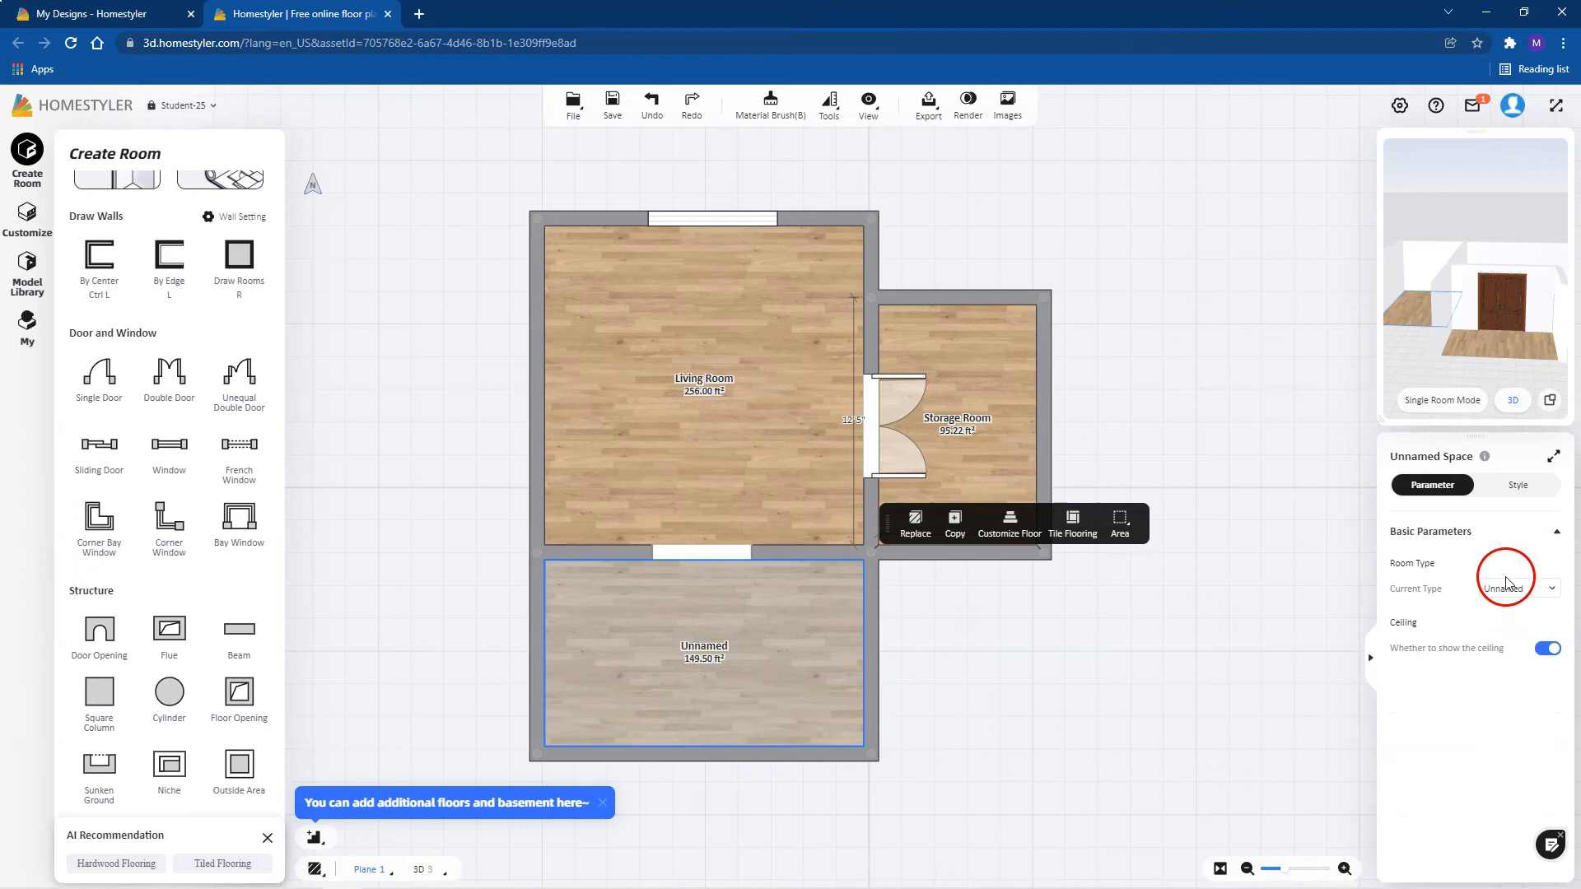
{"action": "left_click", "coordinate": [1553, 589]}
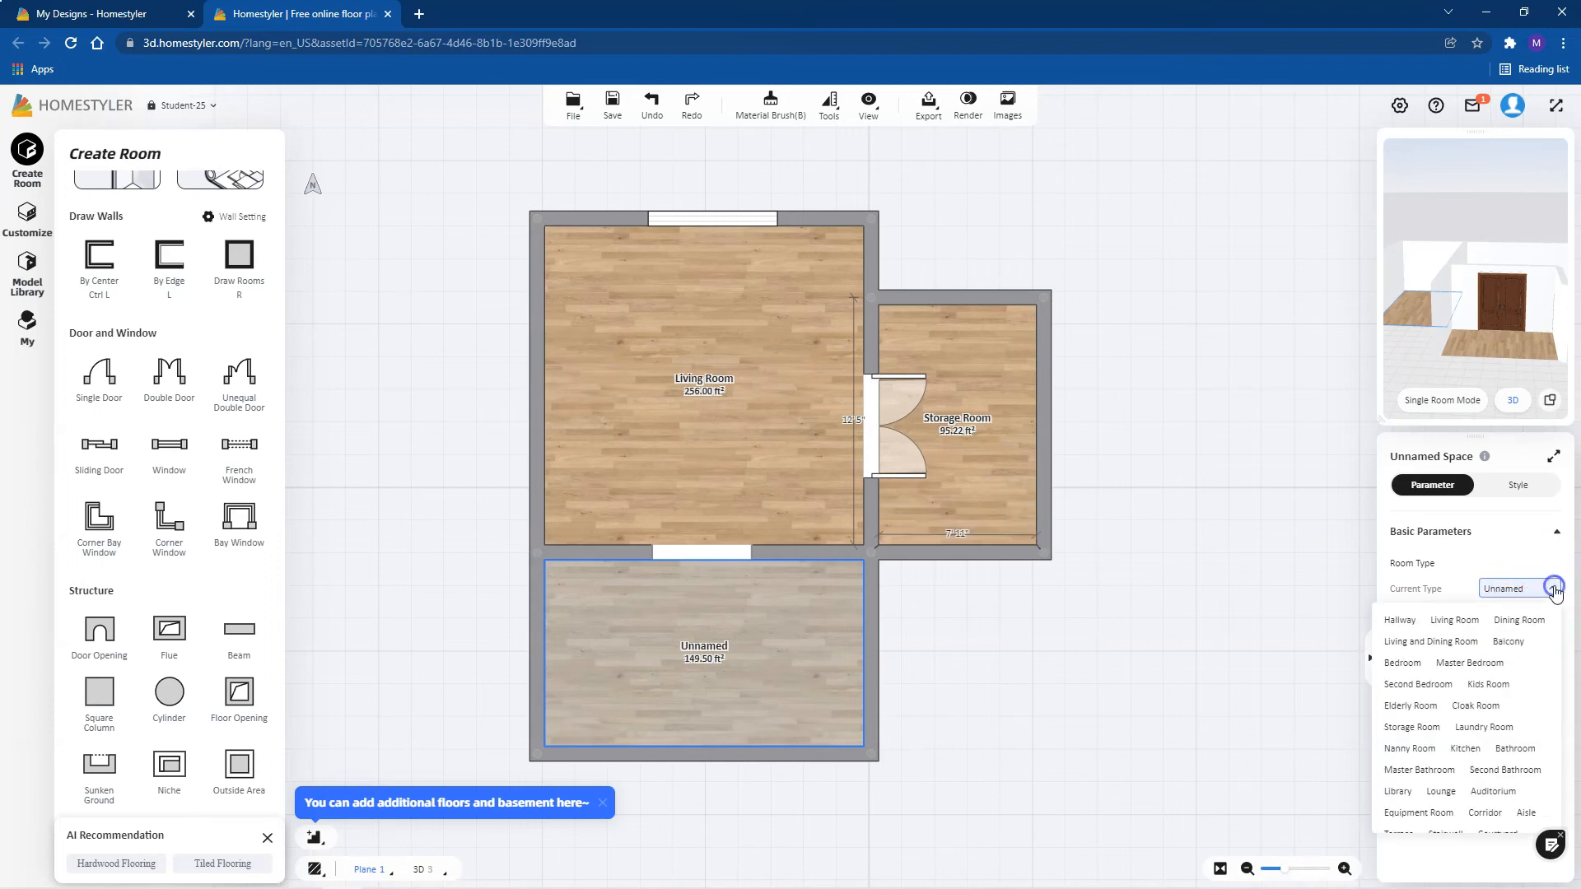
{"action": "left_click", "coordinate": [1402, 663]}
{"action": "left_click", "coordinate": [1101, 623]}
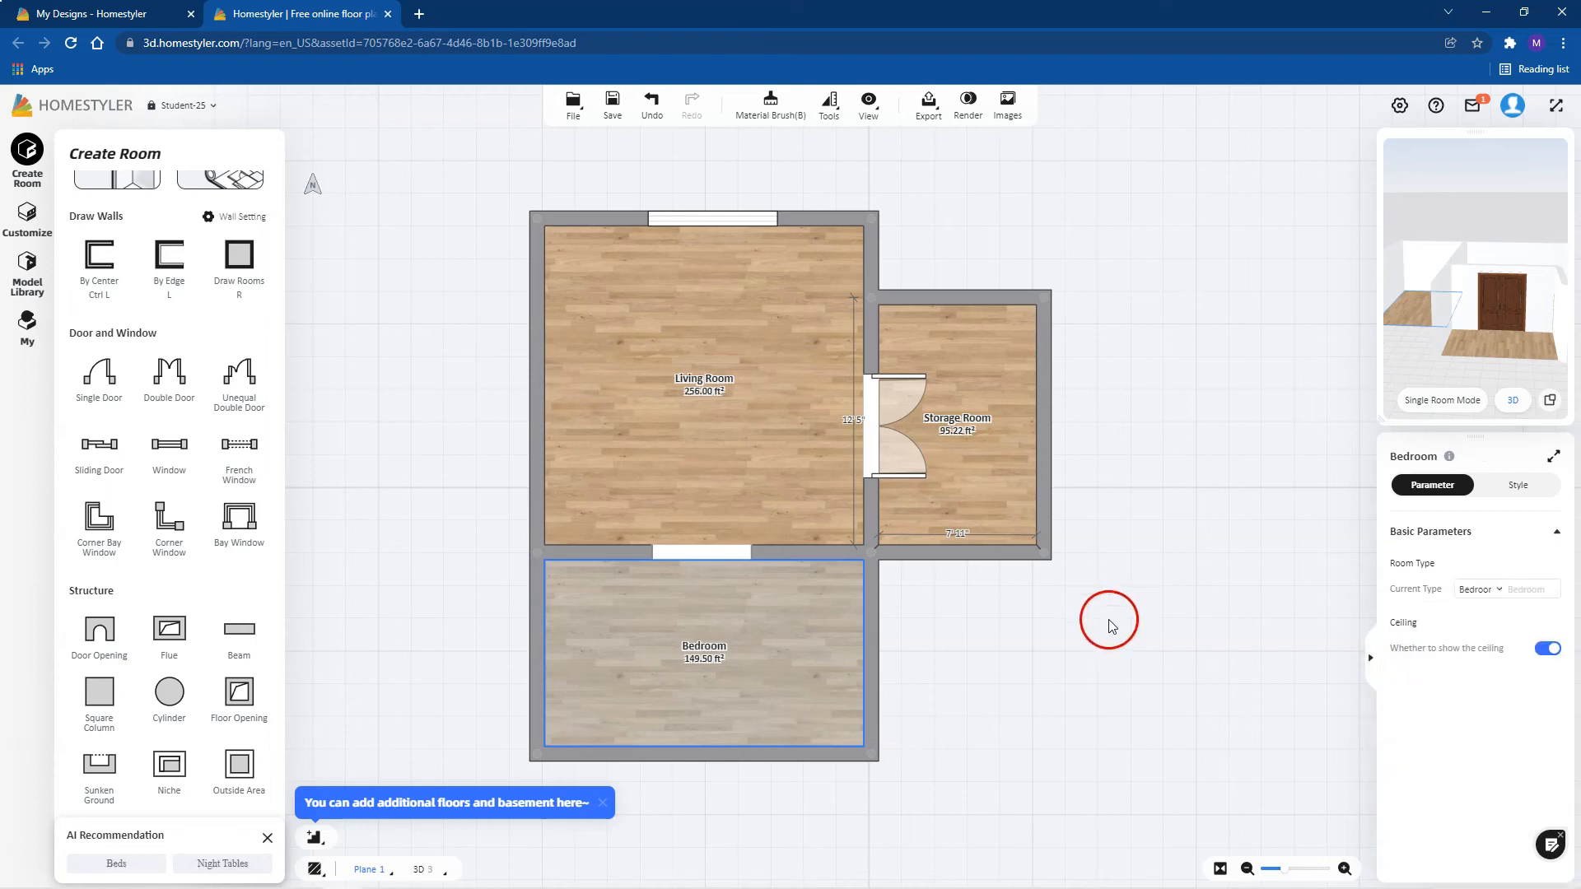
{"action": "left_click", "coordinate": [705, 660]}
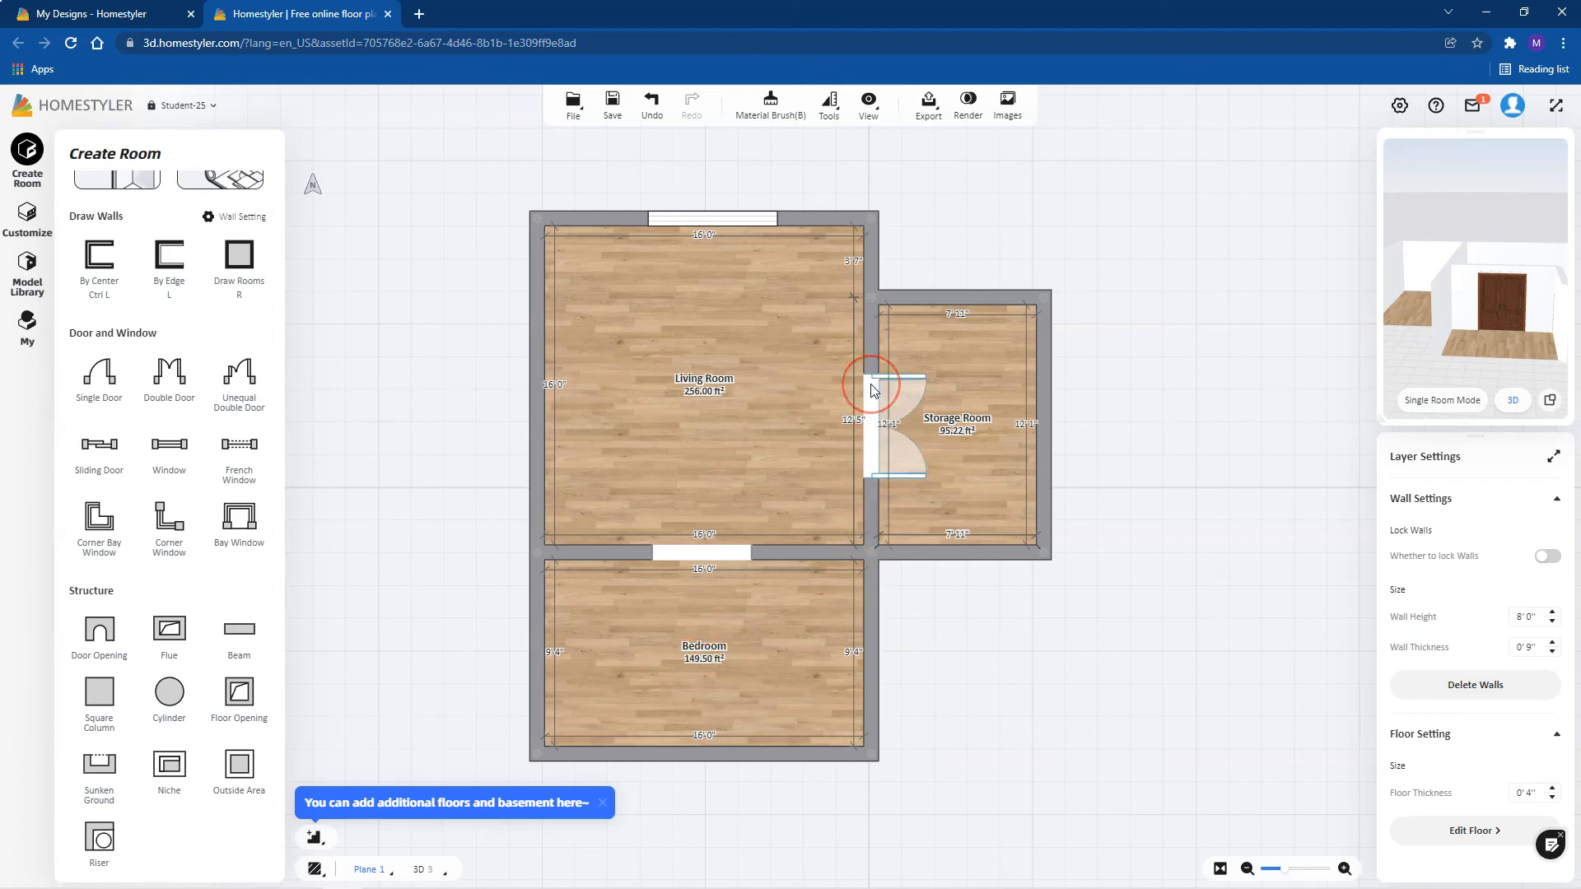
Step: Widen the arched opening between the Living Room and Bedroom to about 8'3" by extending both of its ends
{"action": "left_click", "coordinate": [726, 552]}
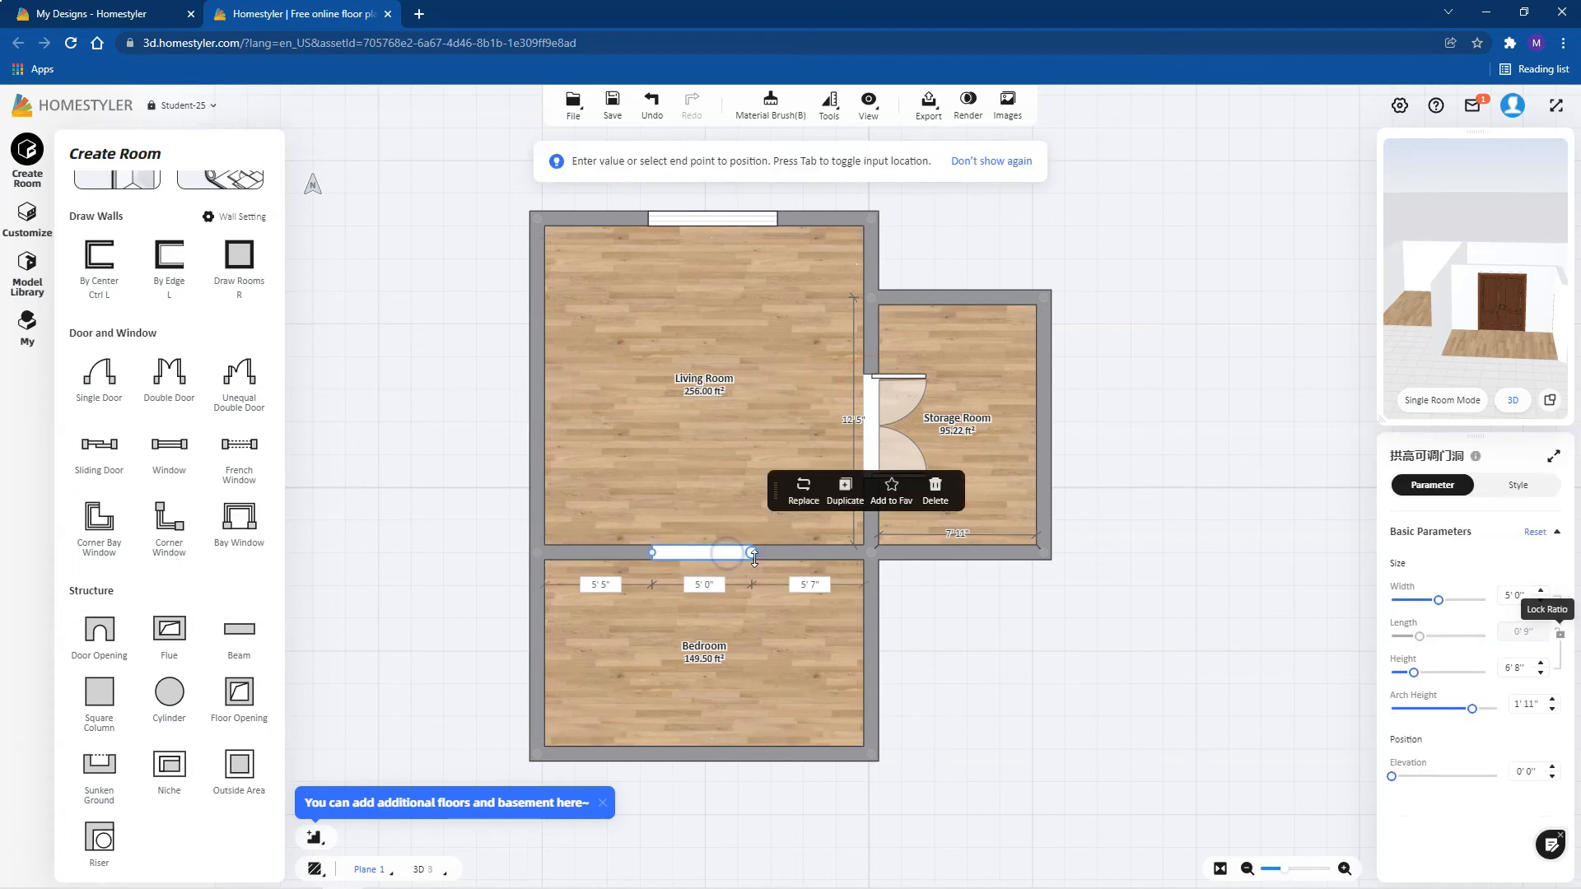
{"action": "left_click_drag", "start_coordinate": [749, 553], "coordinate": [786, 554]}
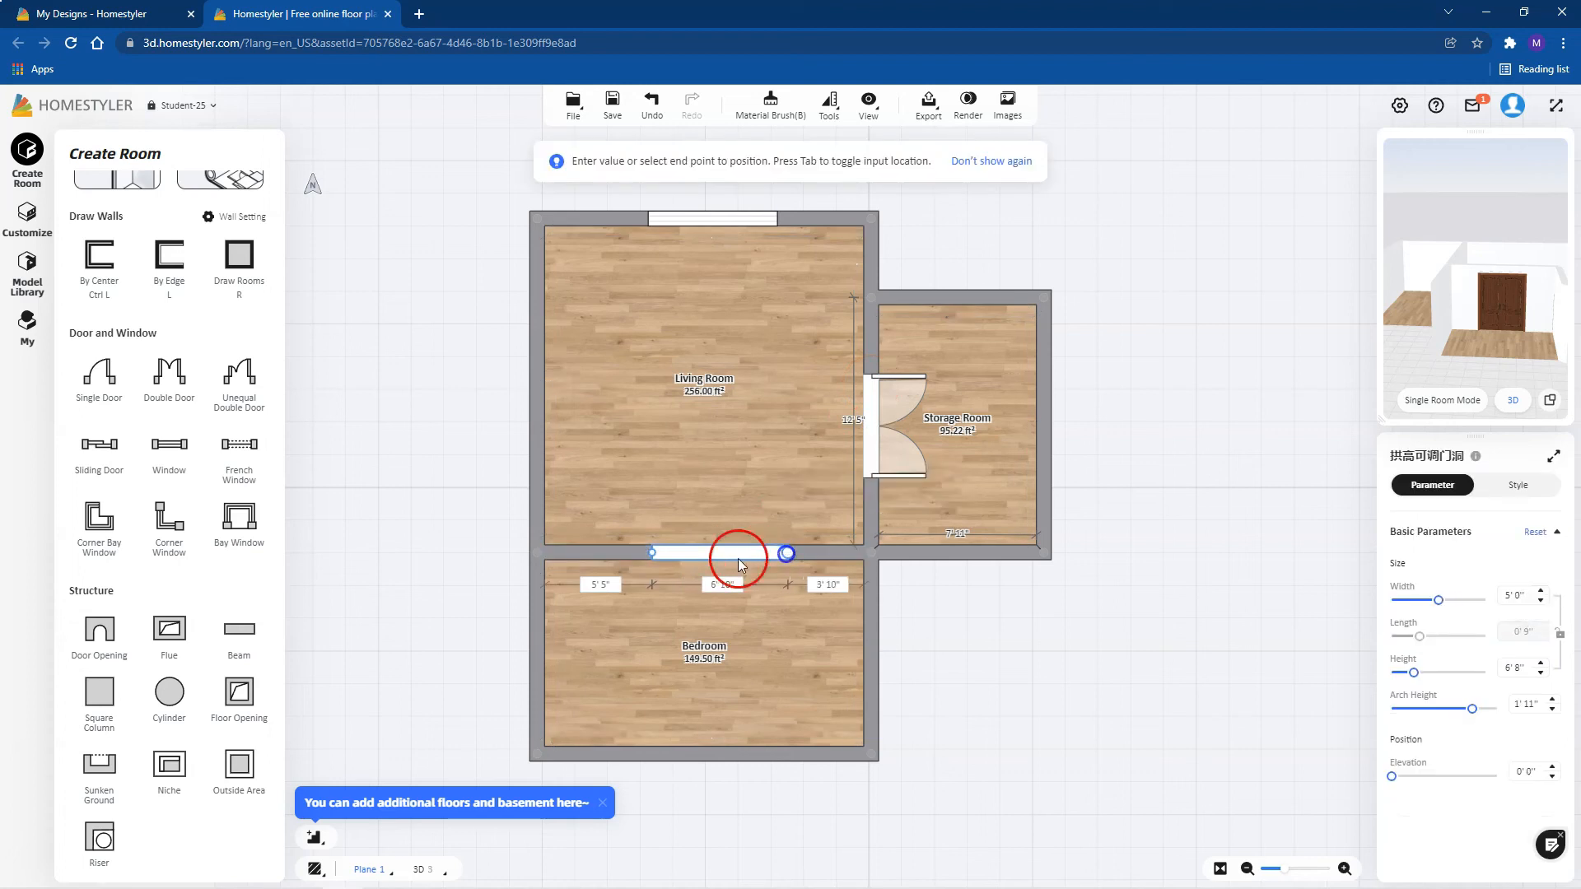
{"action": "left_click_drag", "start_coordinate": [653, 553], "coordinate": [626, 554]}
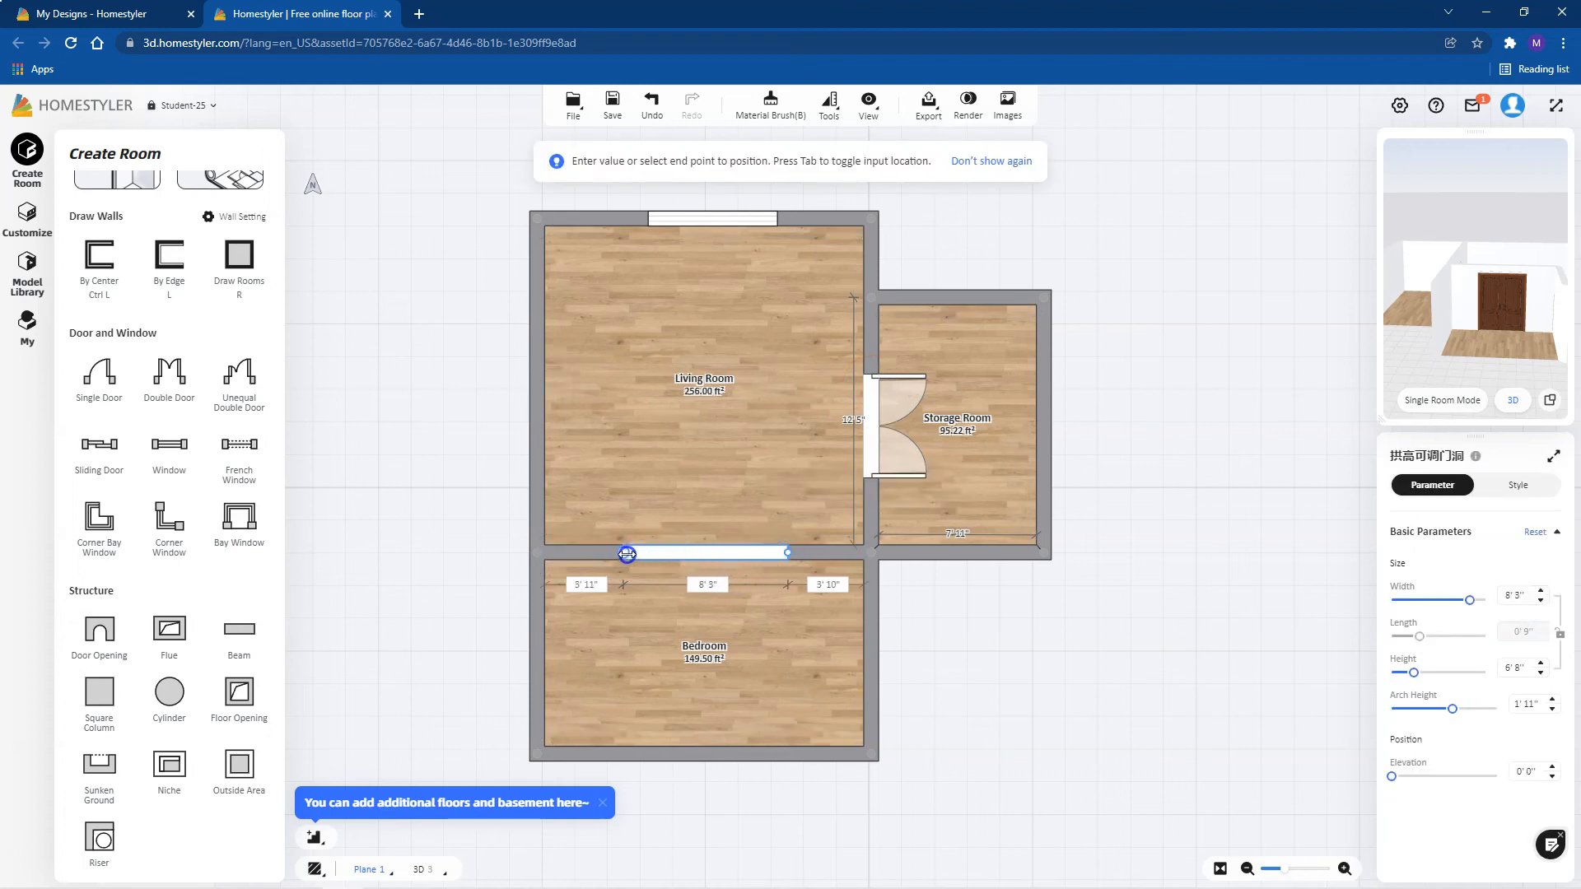
{"action": "left_click", "coordinate": [980, 599]}
Step: Switch to the 3D view, select the arched opening and look through its style and parameter settings
{"action": "left_click", "coordinate": [1554, 401]}
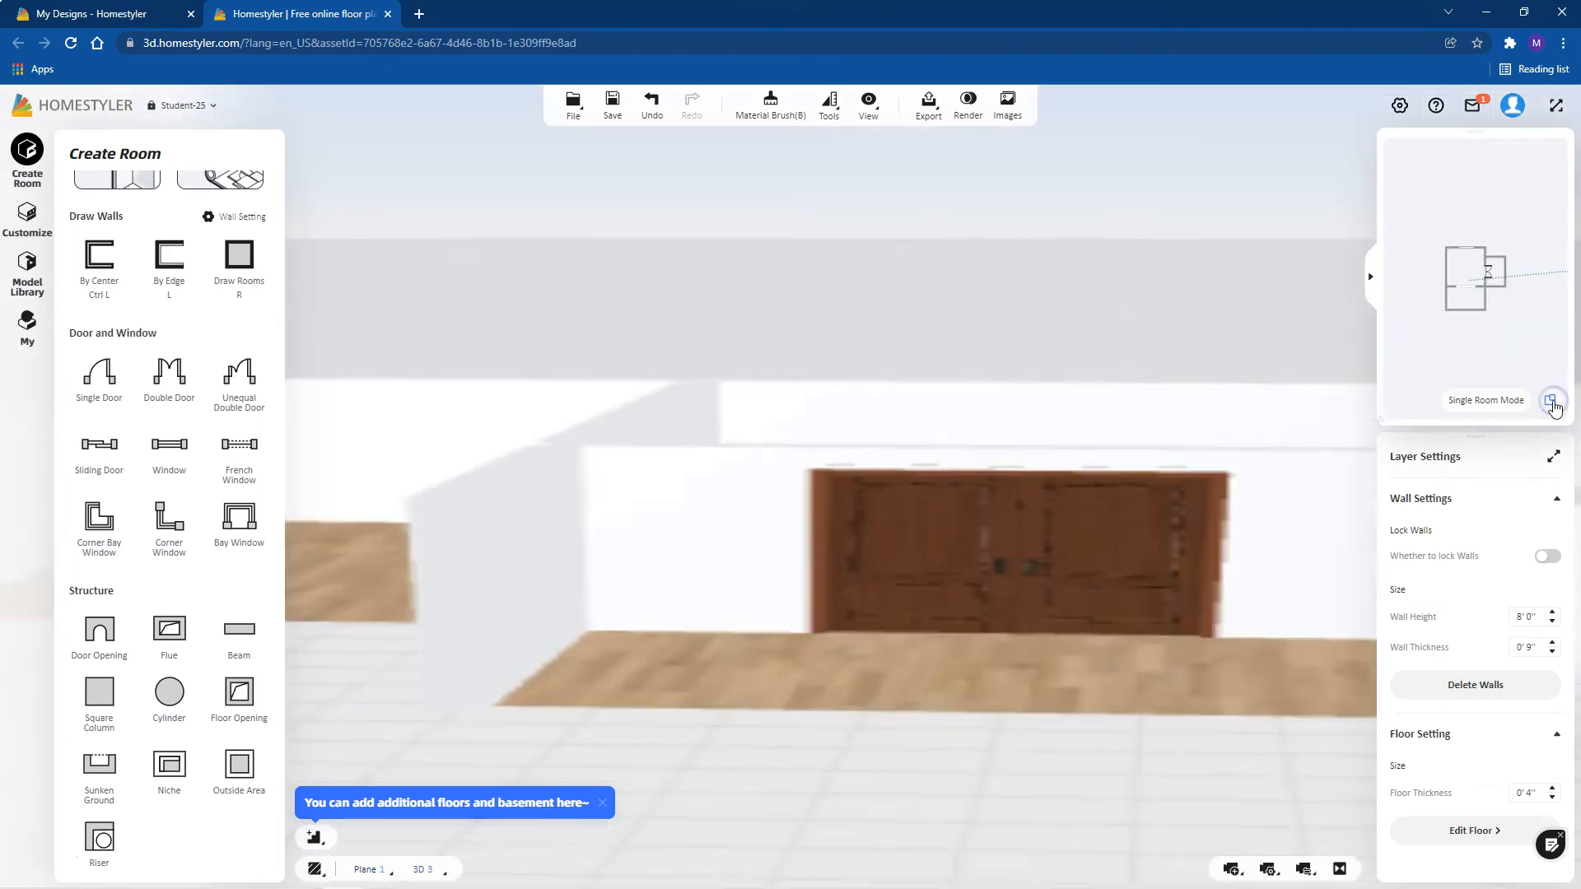
{"action": "left_click_drag", "start_coordinate": [1016, 554], "coordinate": [588, 593]}
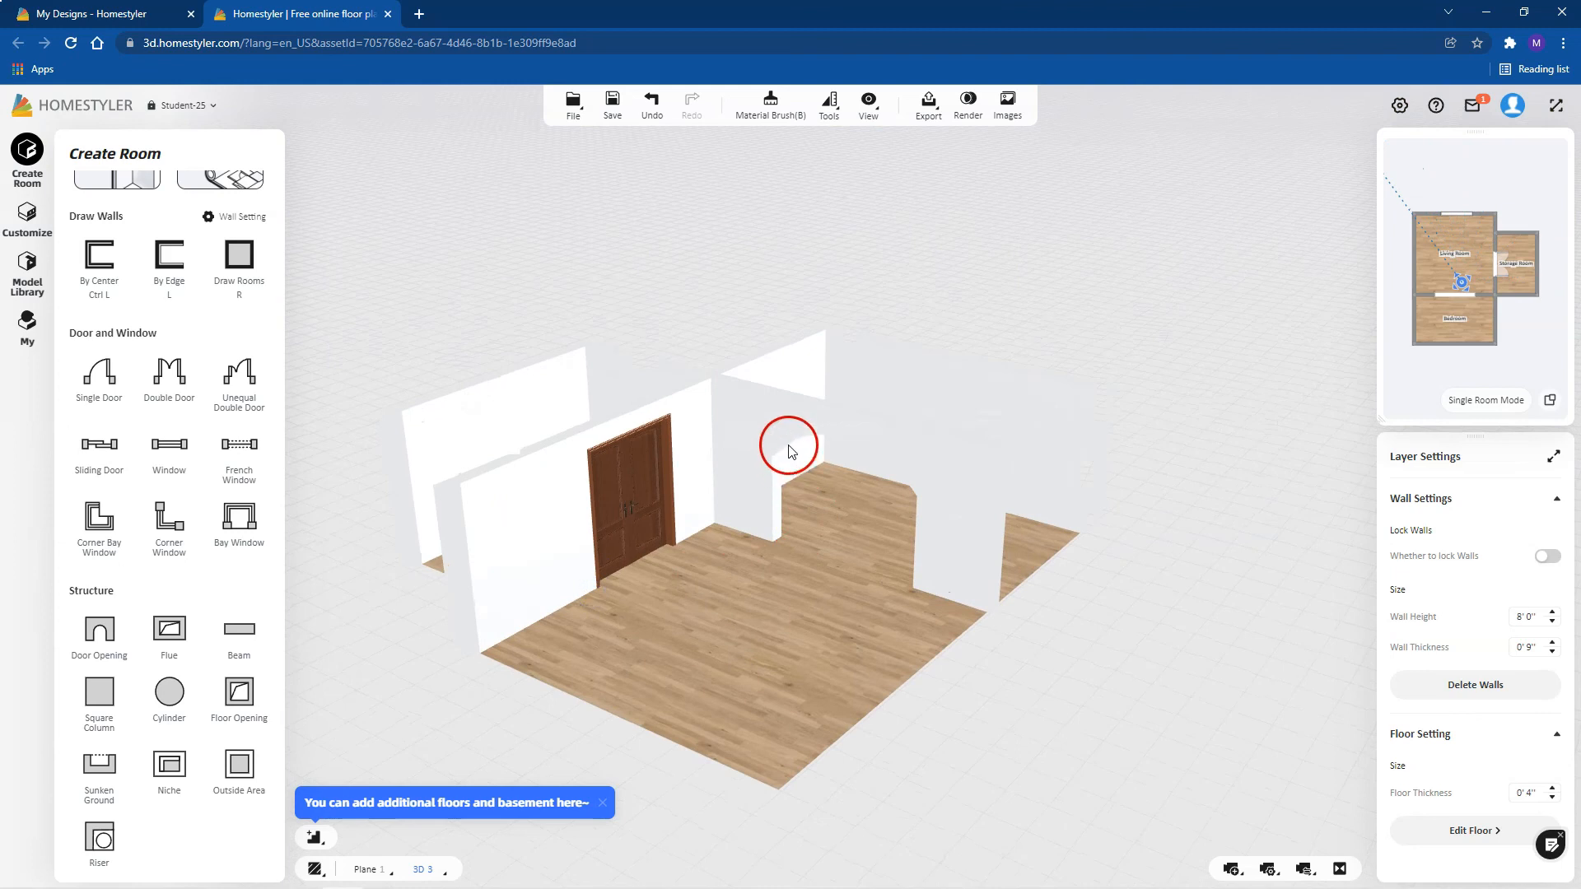
{"action": "left_click", "coordinate": [832, 445]}
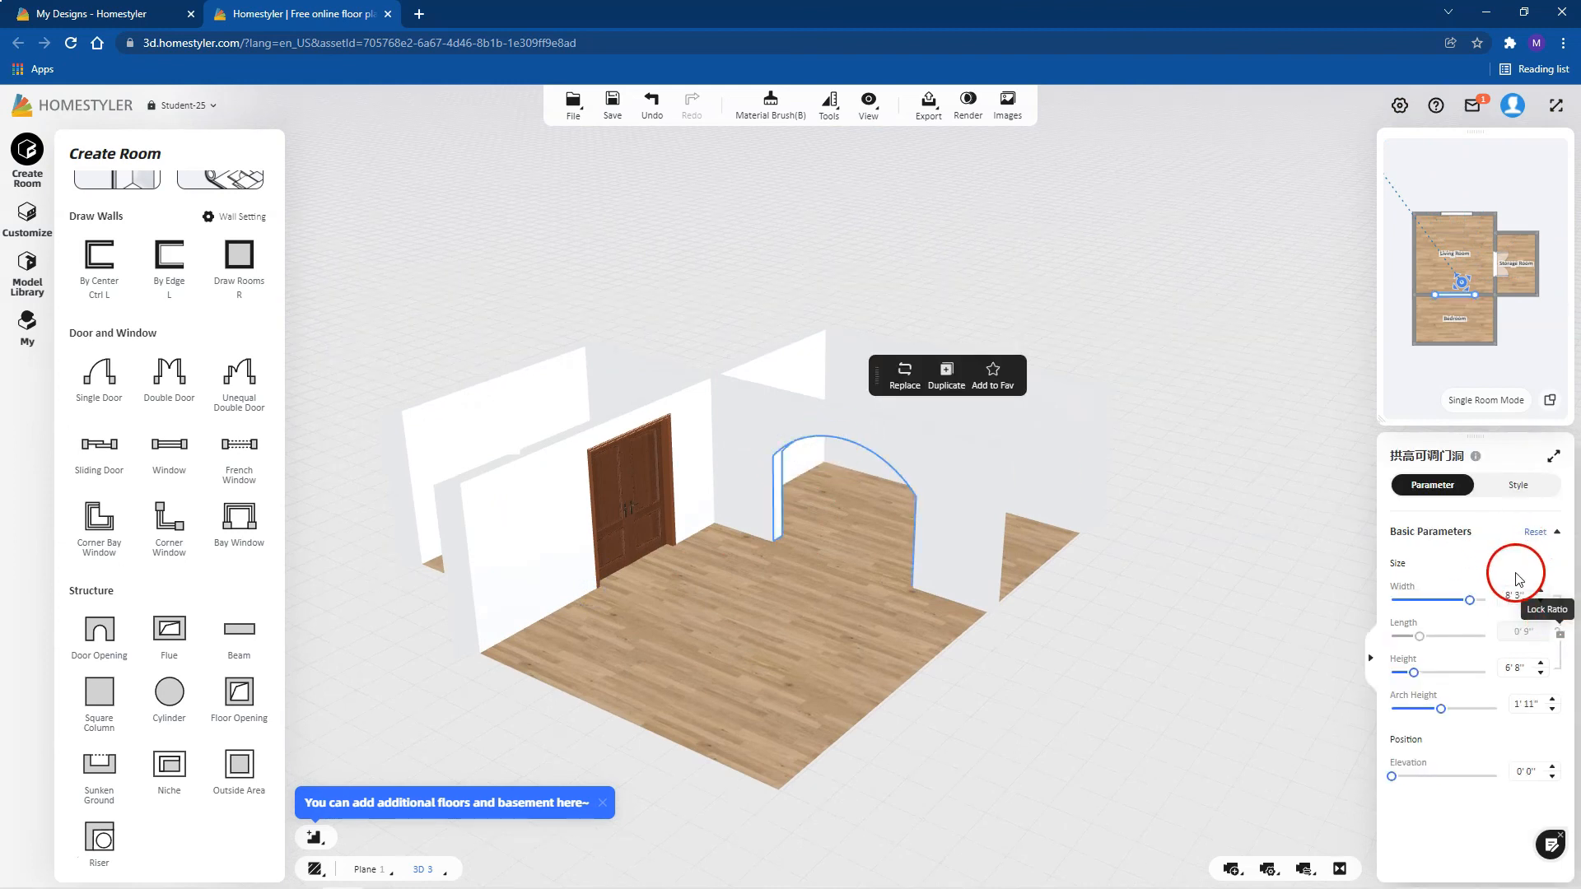
{"action": "left_click", "coordinate": [1518, 487]}
{"action": "left_click", "coordinate": [1469, 490]}
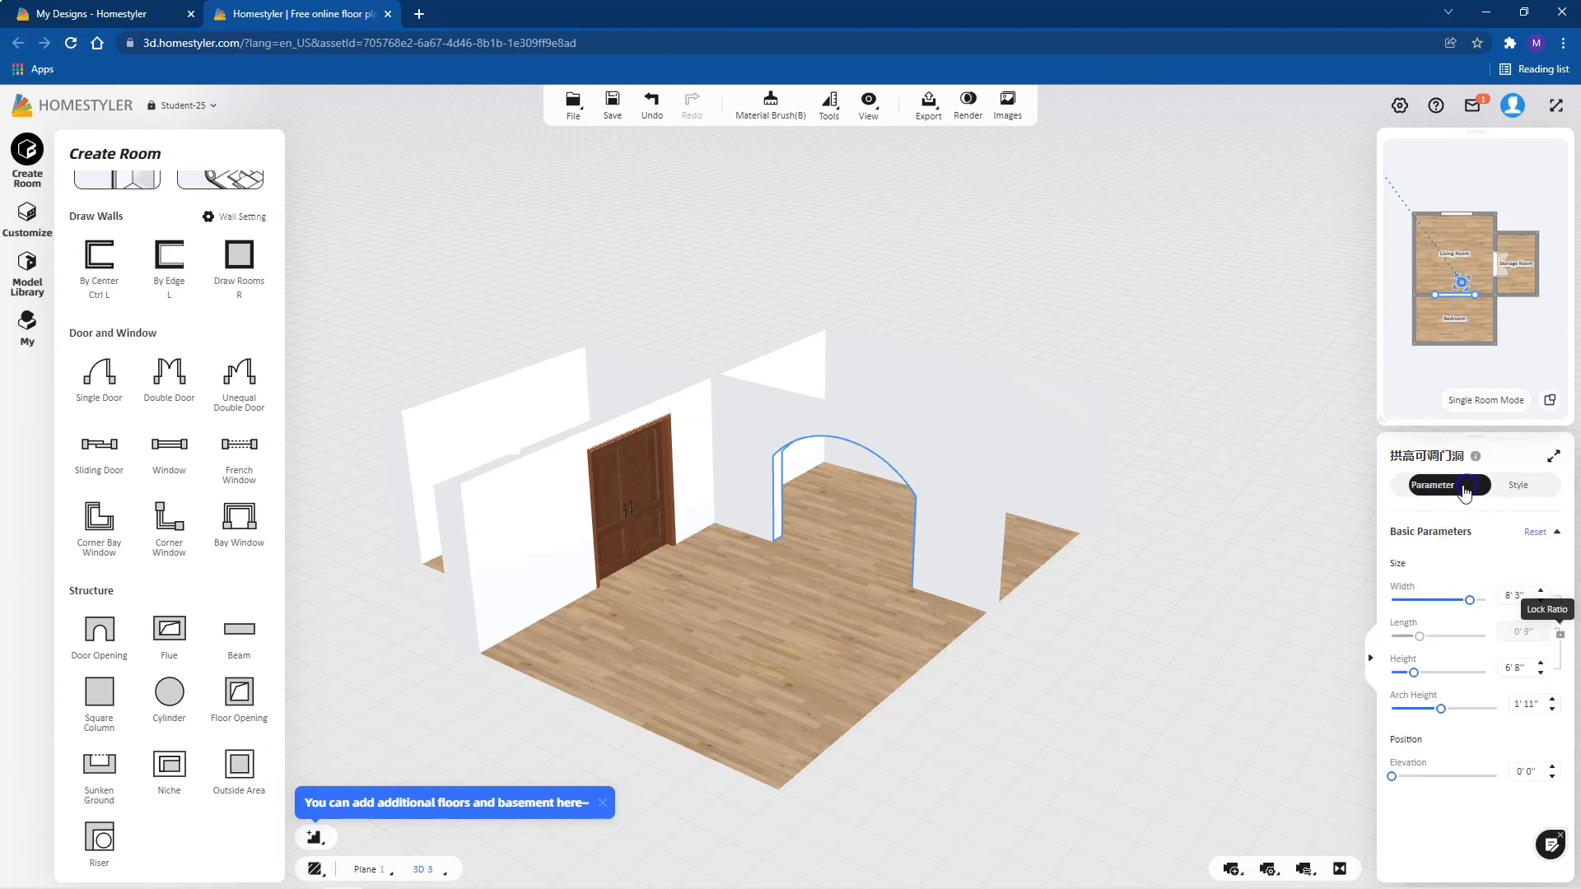
Step: Examine the three-room model in 3D from several angles and distances, including the arched opening, window and double door
{"action": "right_click_drag", "start_coordinate": [795, 494], "coordinate": [867, 441]}
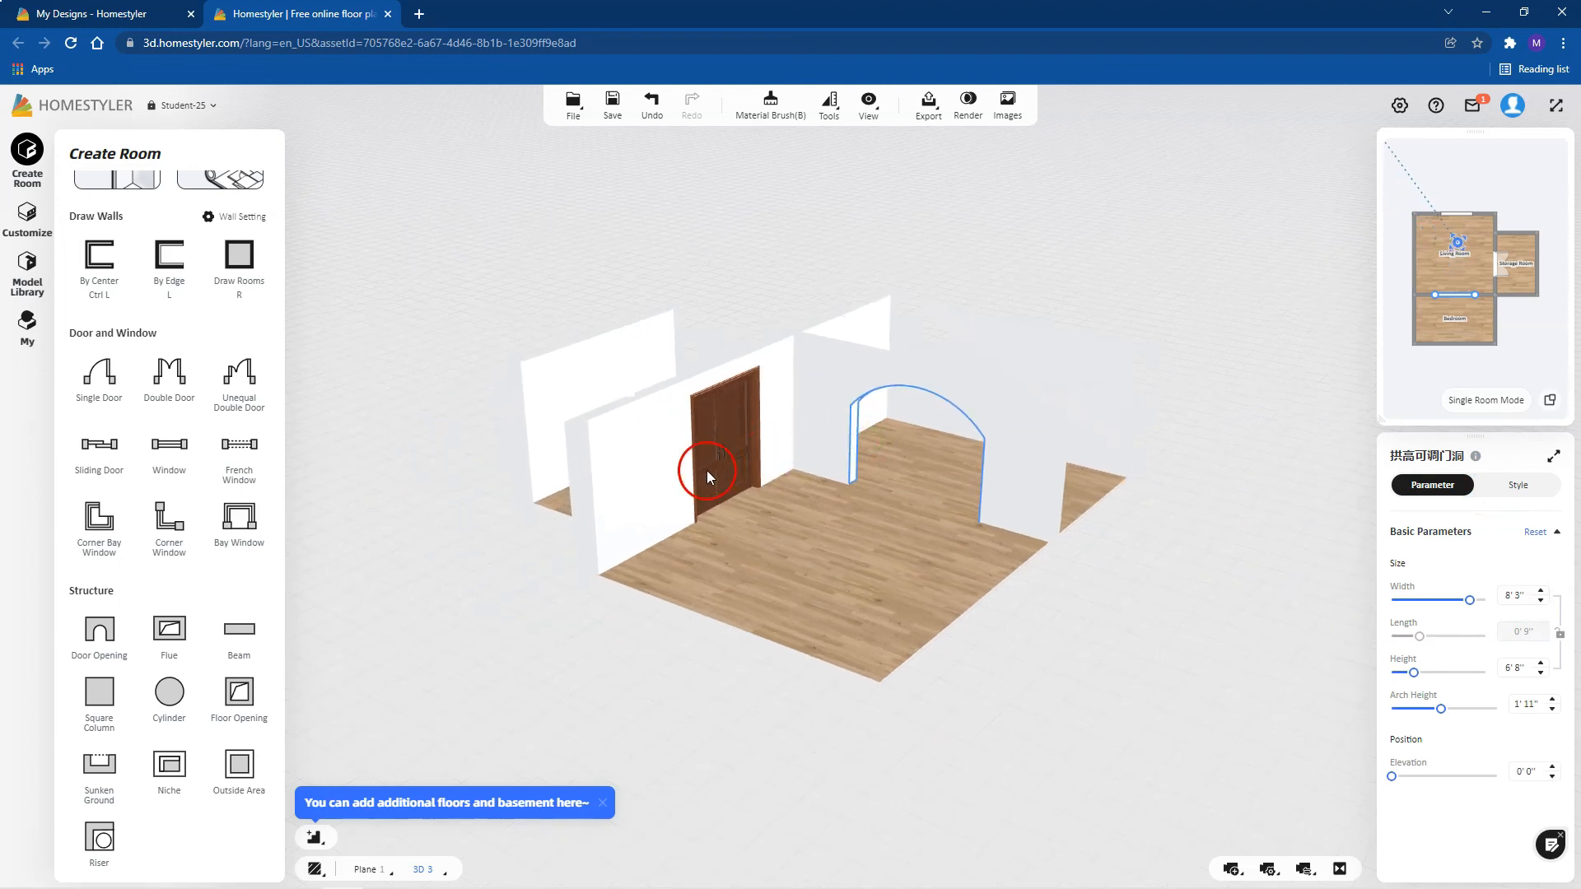
{"action": "right_click_drag", "start_coordinate": [767, 389], "coordinate": [770, 403]}
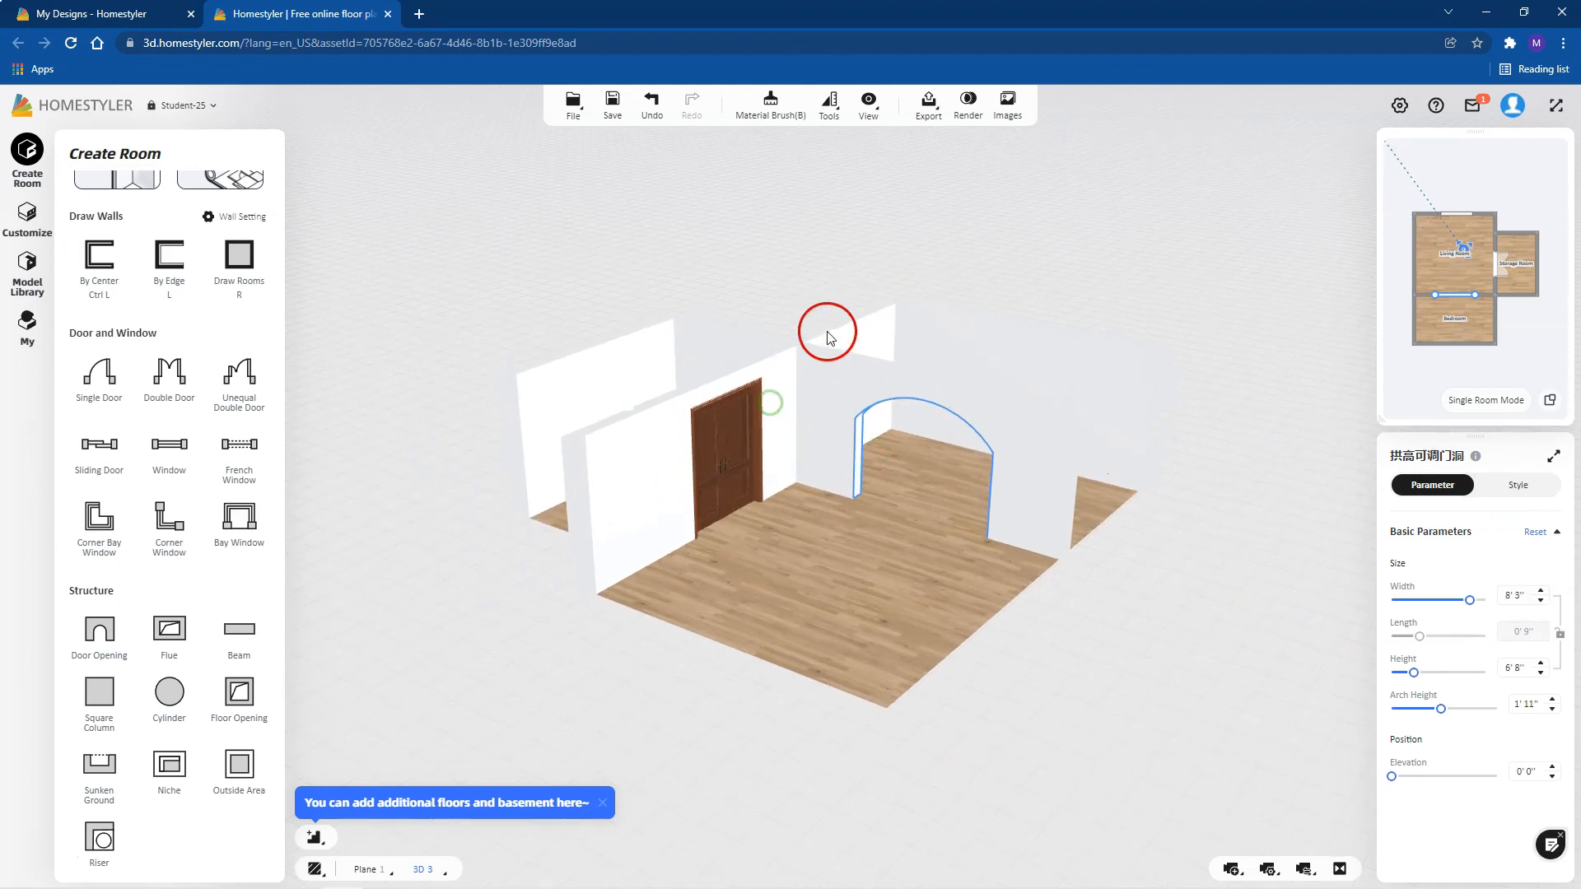
{"action": "left_click_drag", "start_coordinate": [830, 284], "coordinate": [837, 453]}
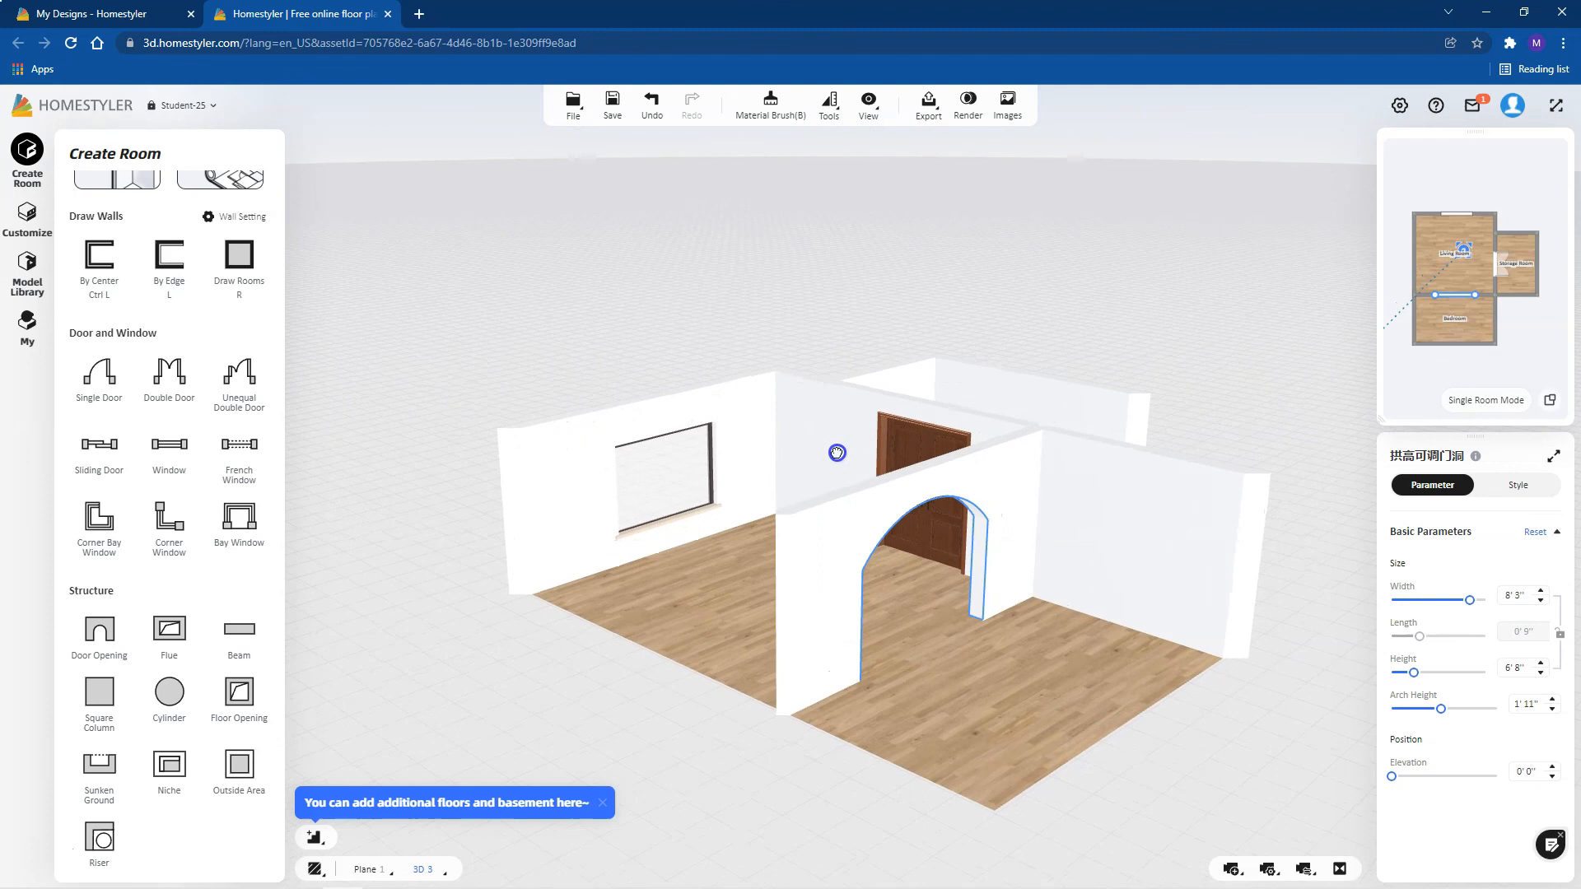
{"action": "left_click_drag", "start_coordinate": [1463, 247], "coordinate": [1527, 247]}
{"action": "left_click_drag", "start_coordinate": [1076, 522], "coordinate": [942, 494]}
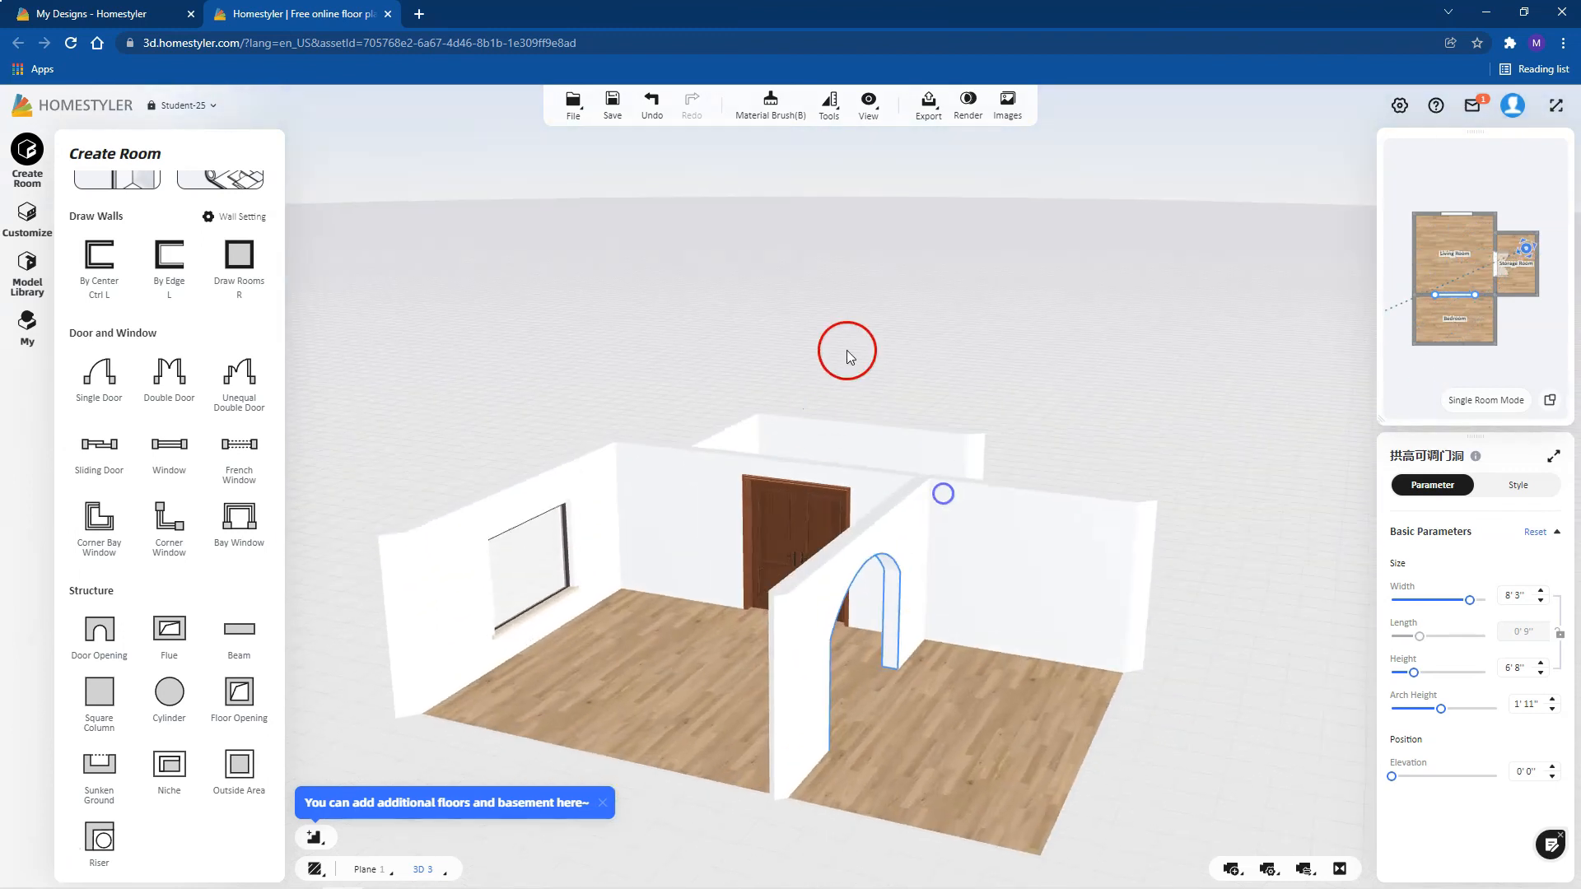
{"action": "scroll", "coordinate": [871, 316], "scroll_direction": "down", "scroll_amount": 2}
{"action": "left_click_drag", "start_coordinate": [871, 316], "coordinate": [858, 417]}
{"action": "left_click_drag", "start_coordinate": [825, 788], "coordinate": [812, 745]}
{"action": "scroll", "coordinate": [800, 825], "scroll_direction": "up", "scroll_amount": 3}
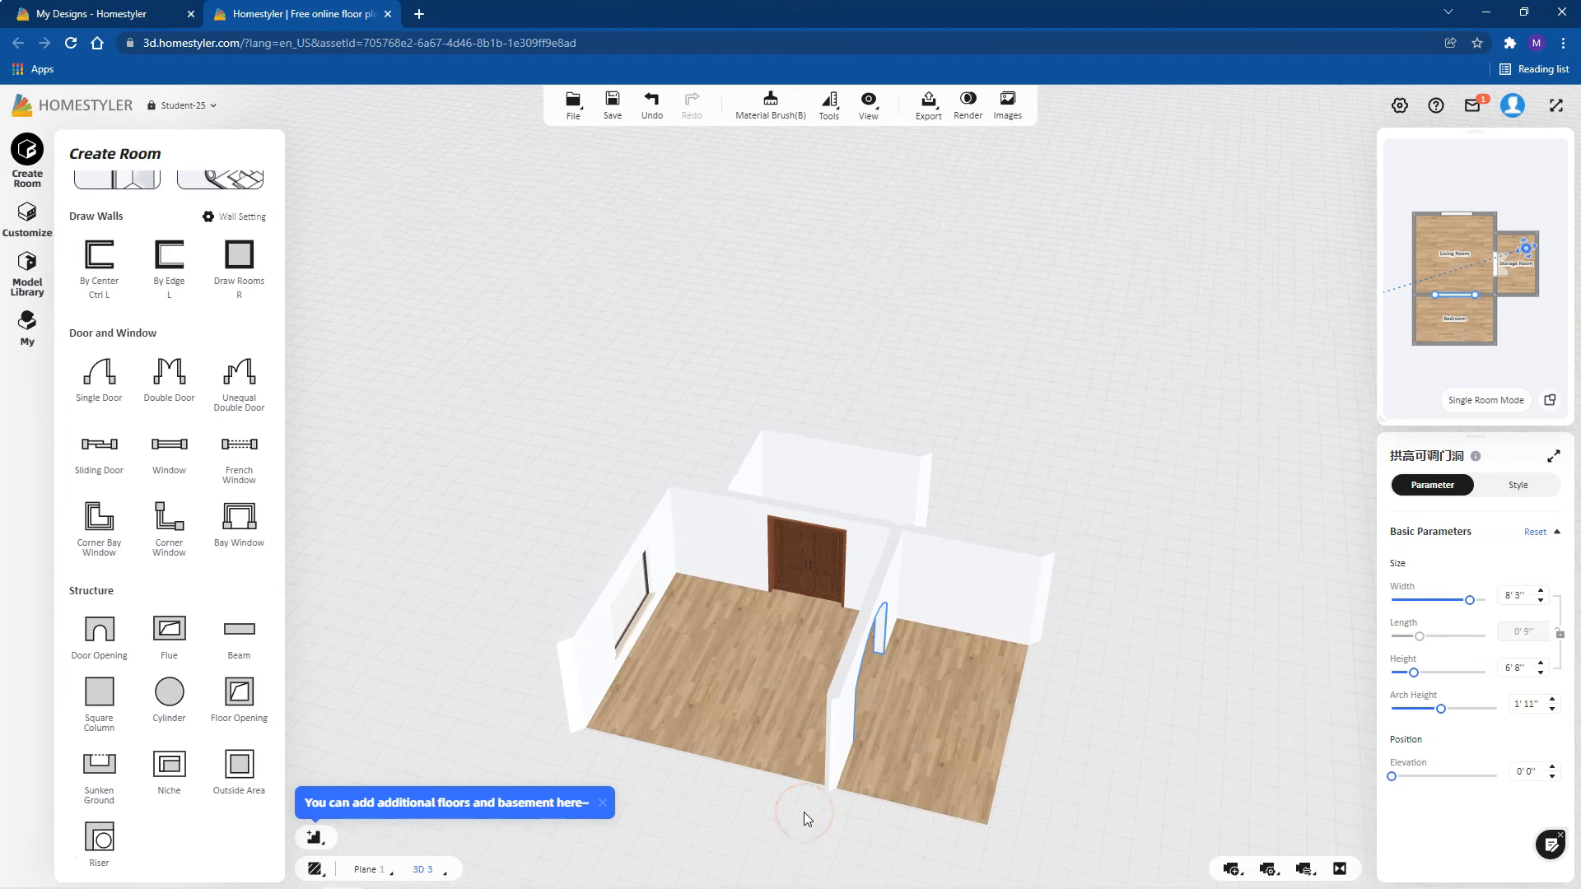
{"action": "left_click_drag", "start_coordinate": [788, 649], "coordinate": [841, 563]}
{"action": "left_click", "coordinate": [31, 852]}
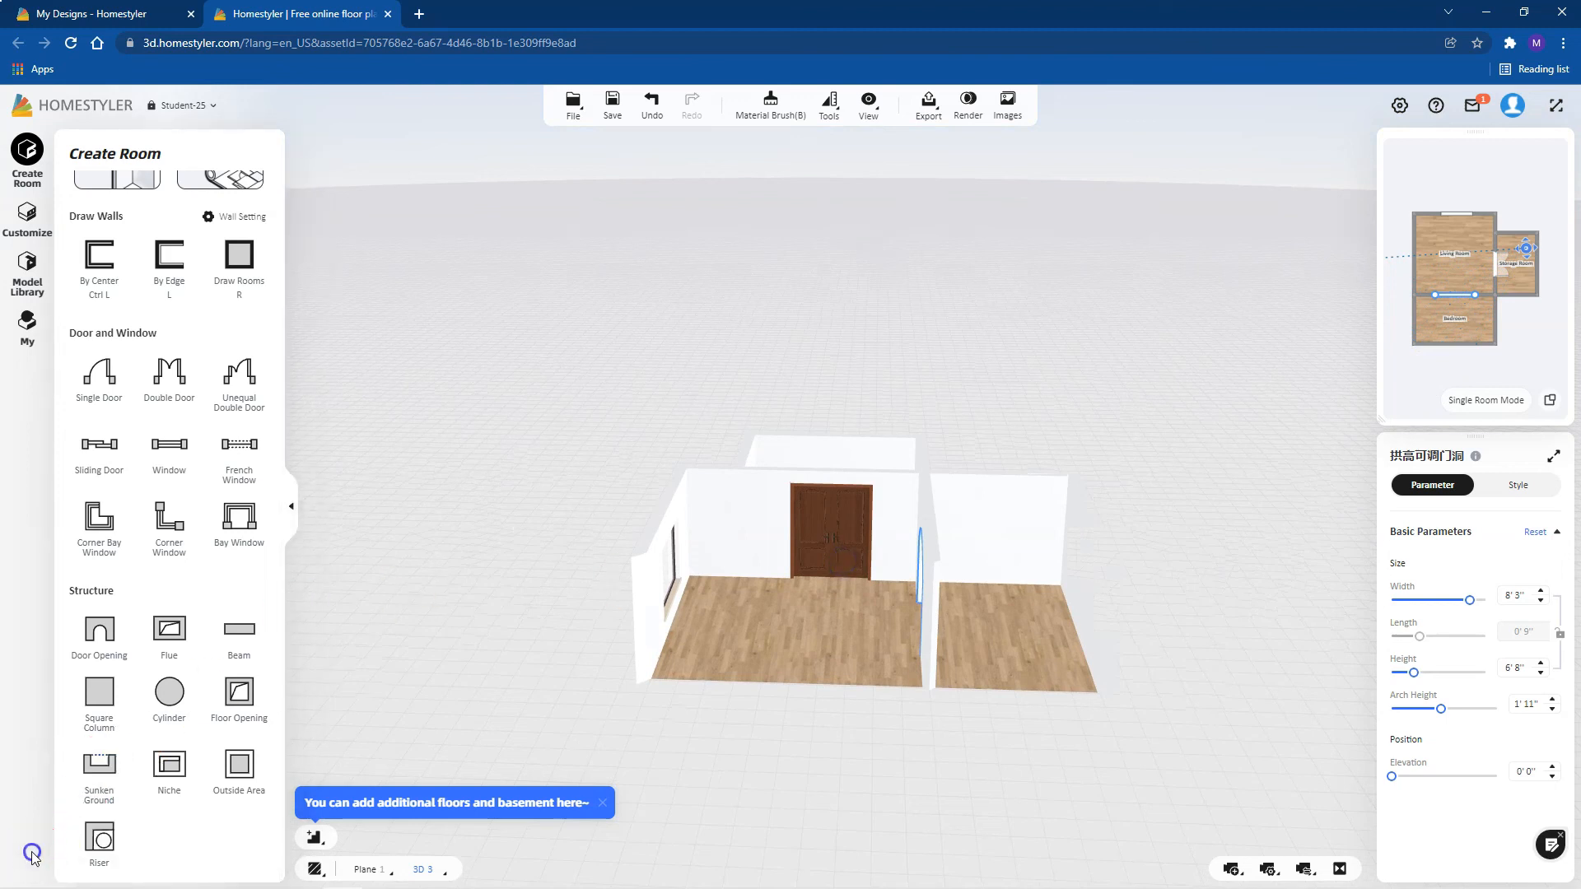